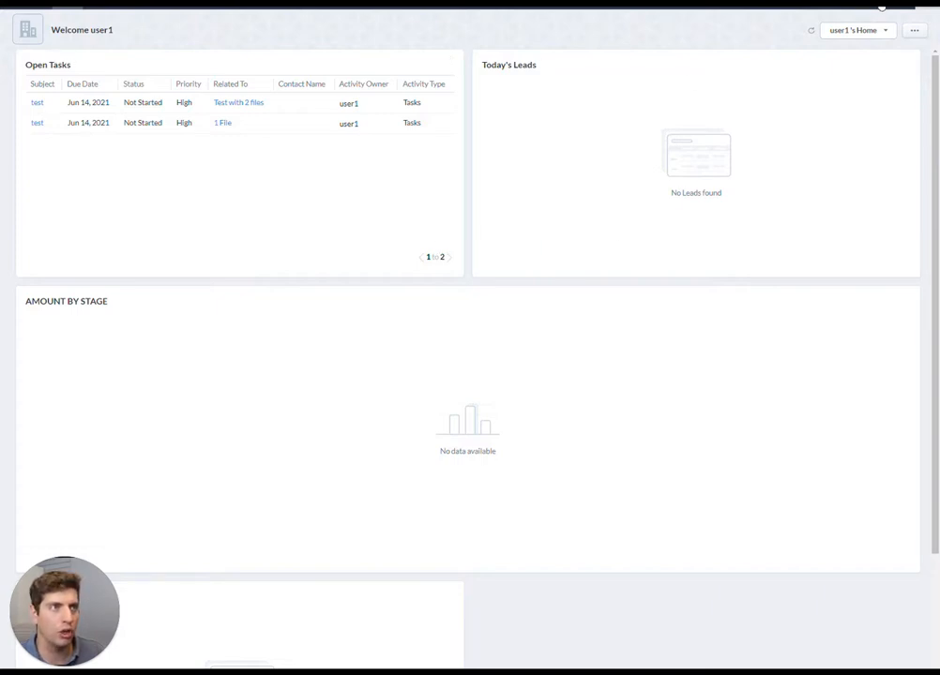
Start a new workflow rule for the Leads module and name it "New Lead"
left_click(882, 7)
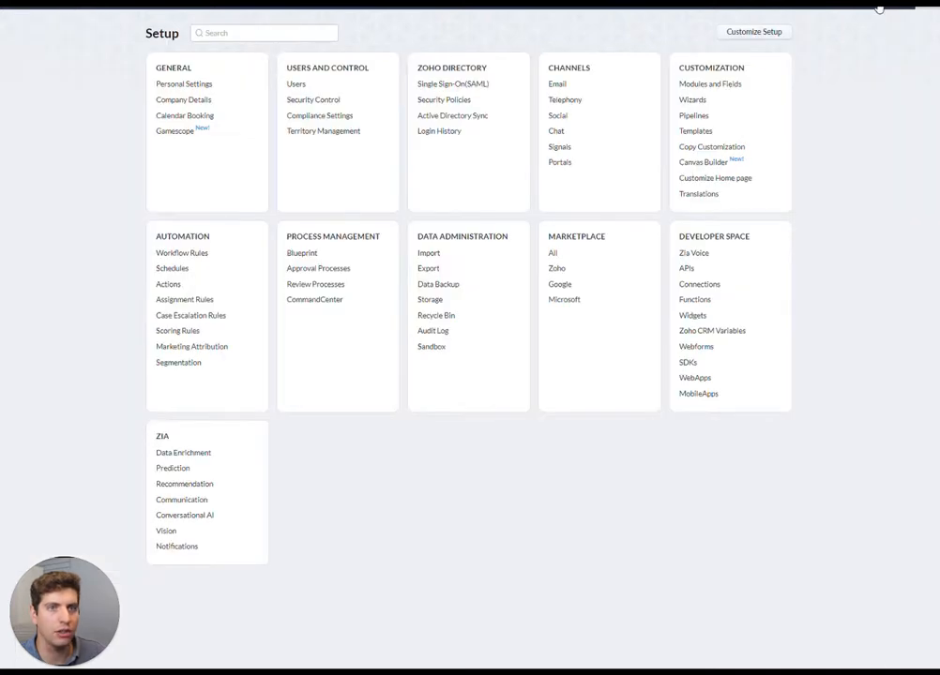
left_click(192, 255)
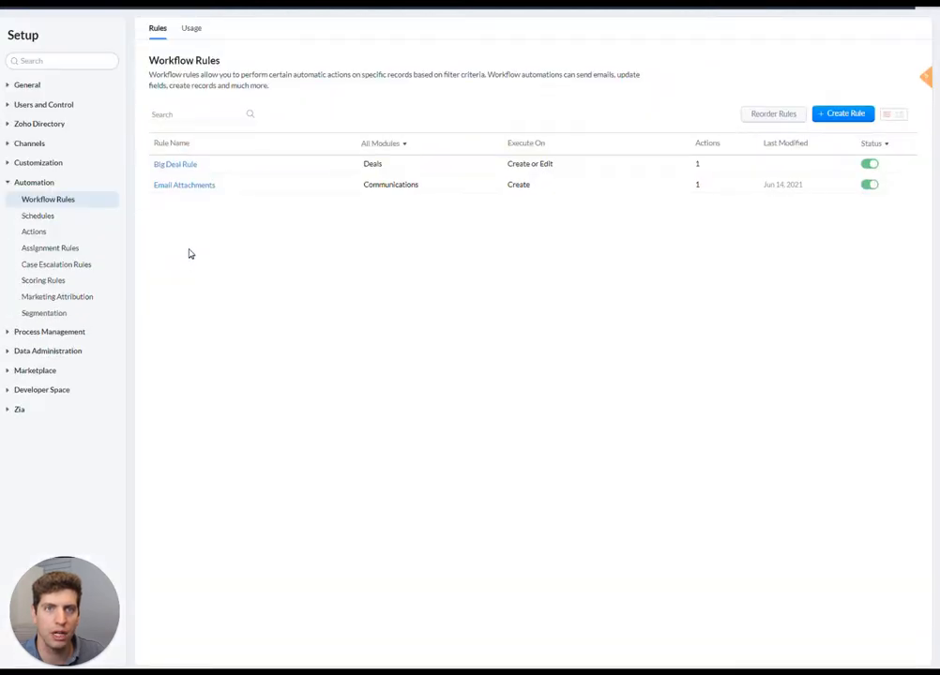
left_click(837, 115)
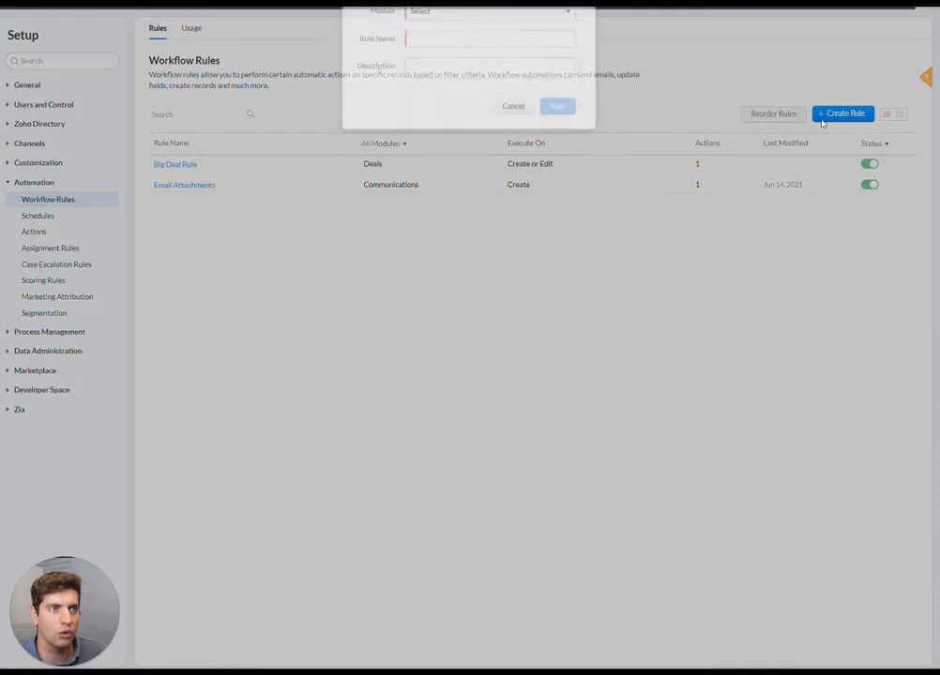
left_click(441, 36)
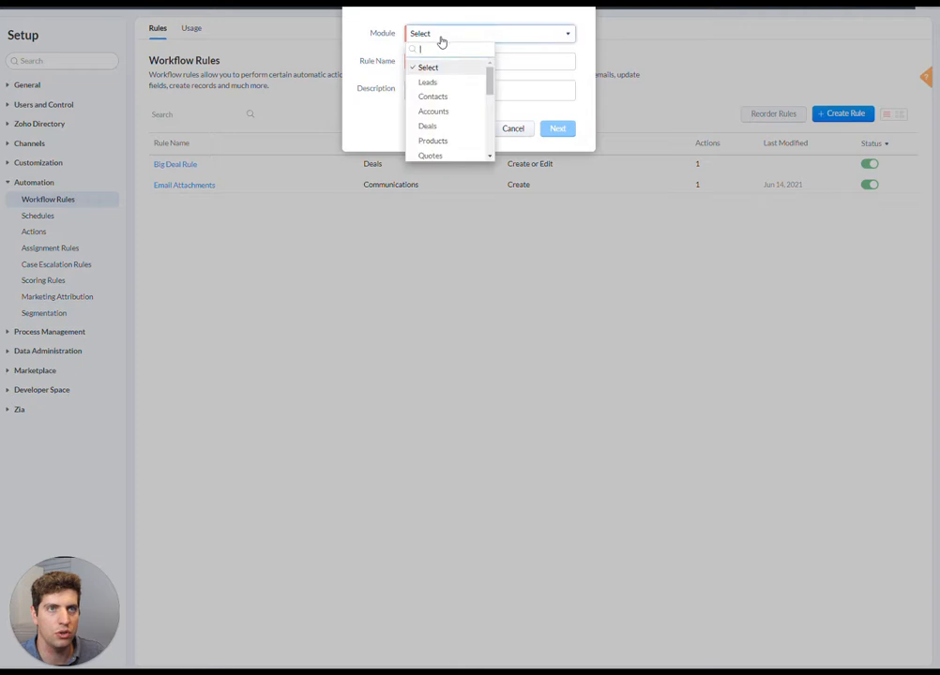
left_click(451, 86)
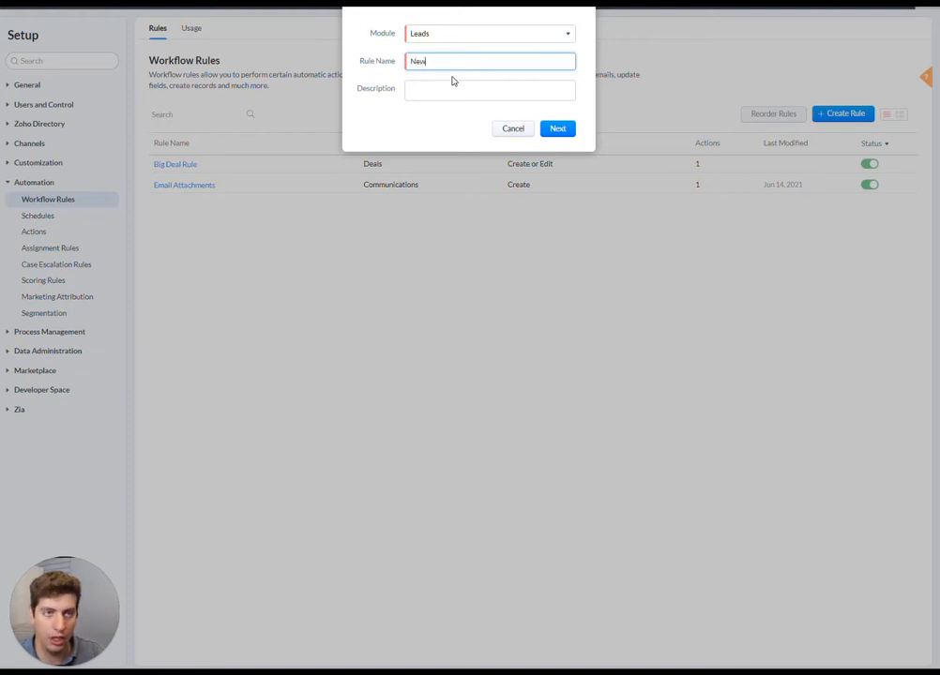
type("New Lead")
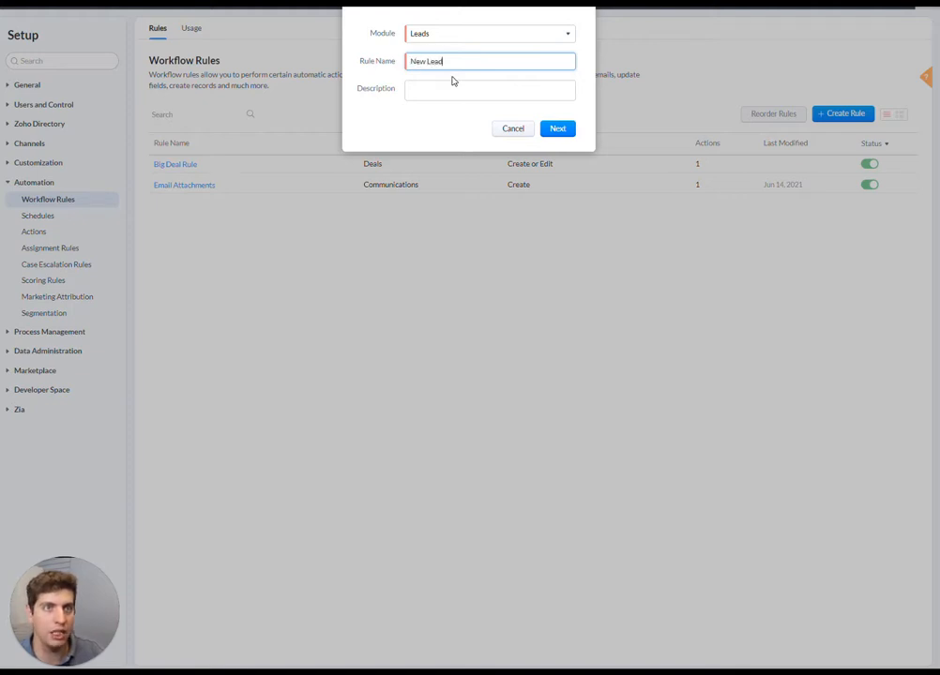
Describe the rule as "This triggers when a lead enters our system" and proceed to its configuration
left_click(453, 87)
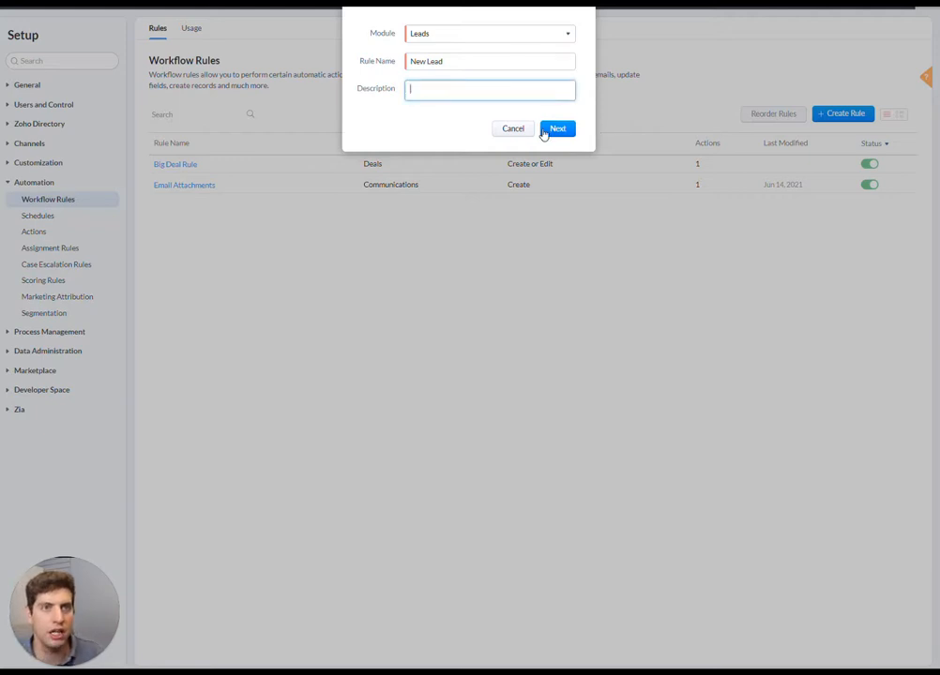
type("This triggers when a l")
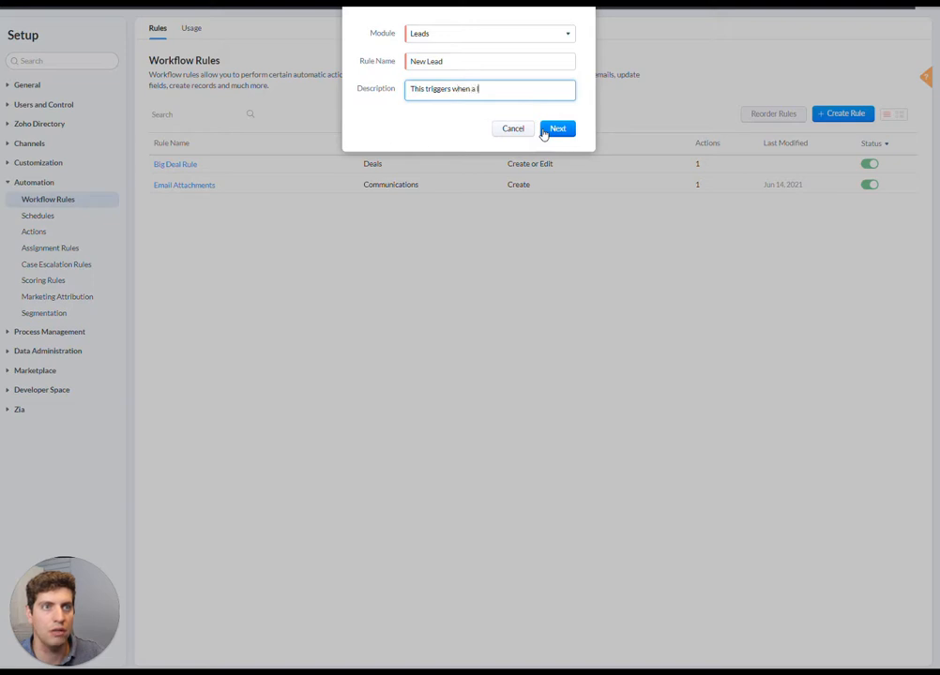
type("ead")
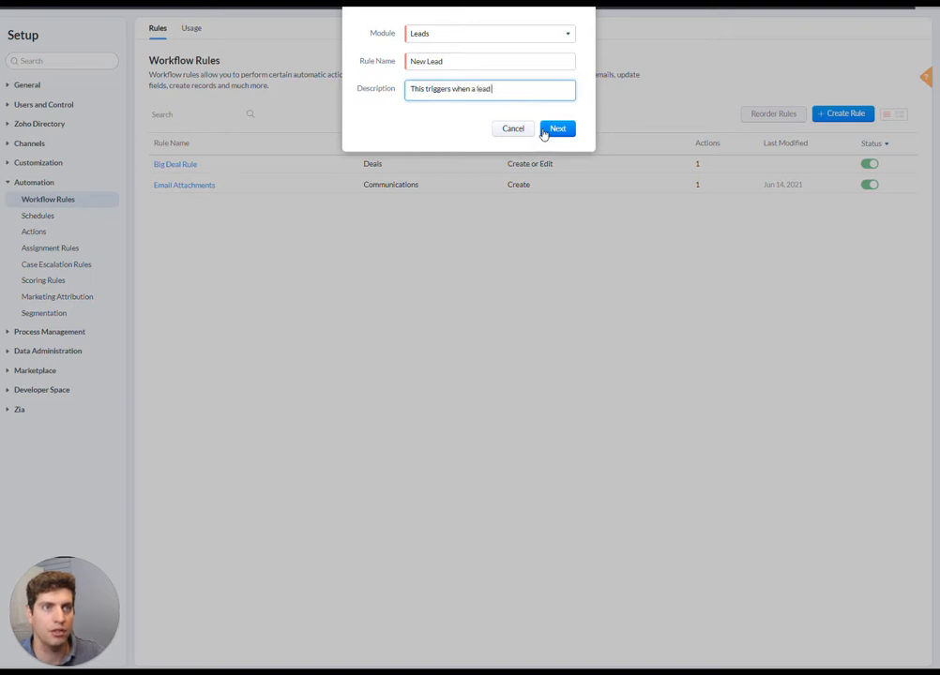
type(" enters our s")
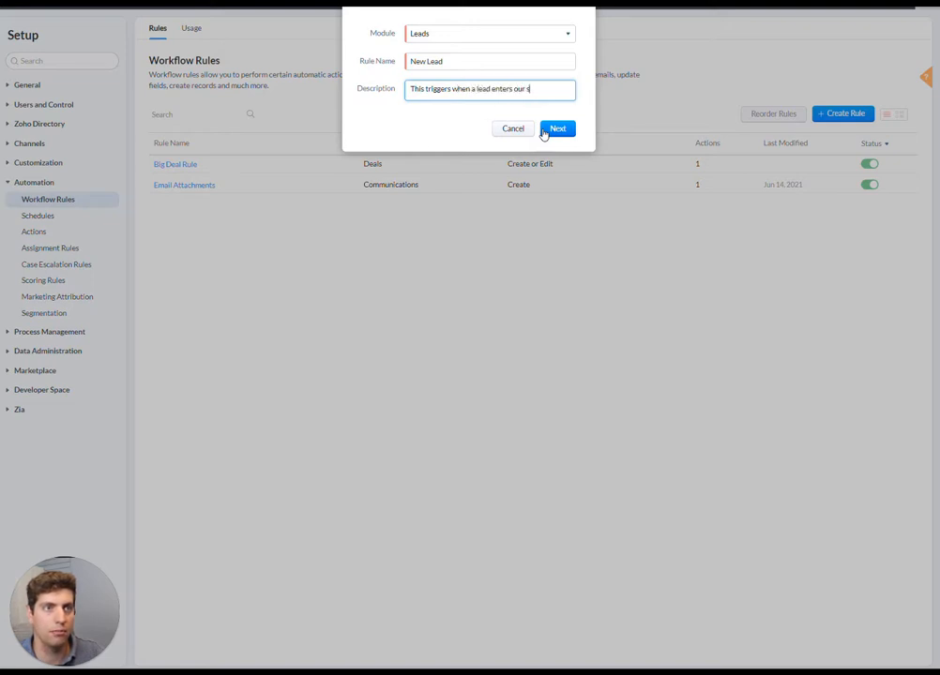
type("ystem")
left_click(543, 131)
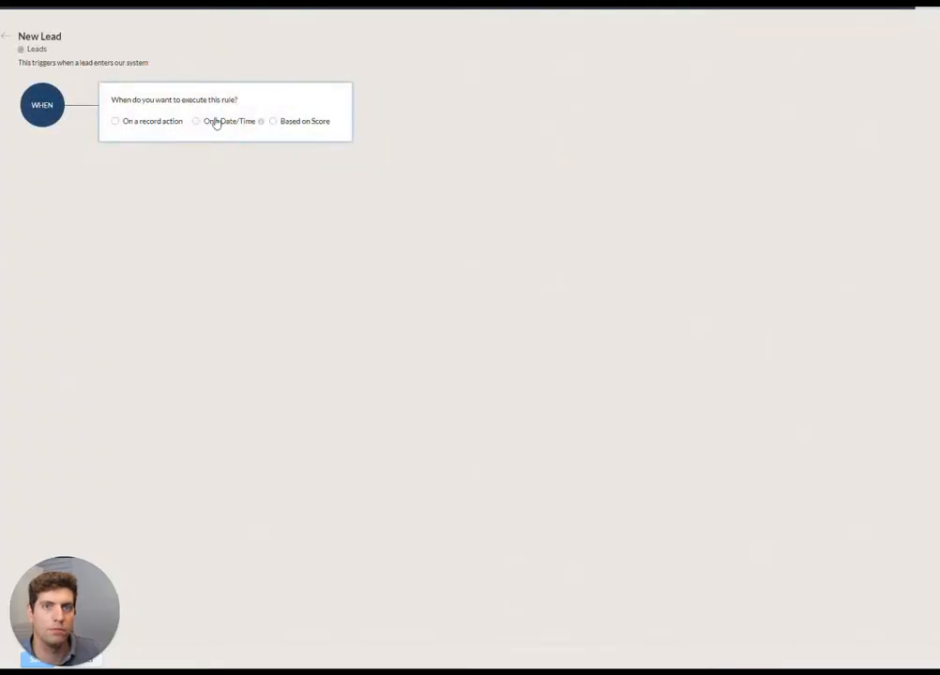
Execute the rule when a lead record is created, only for leads whose Country is "United States"
left_click(126, 125)
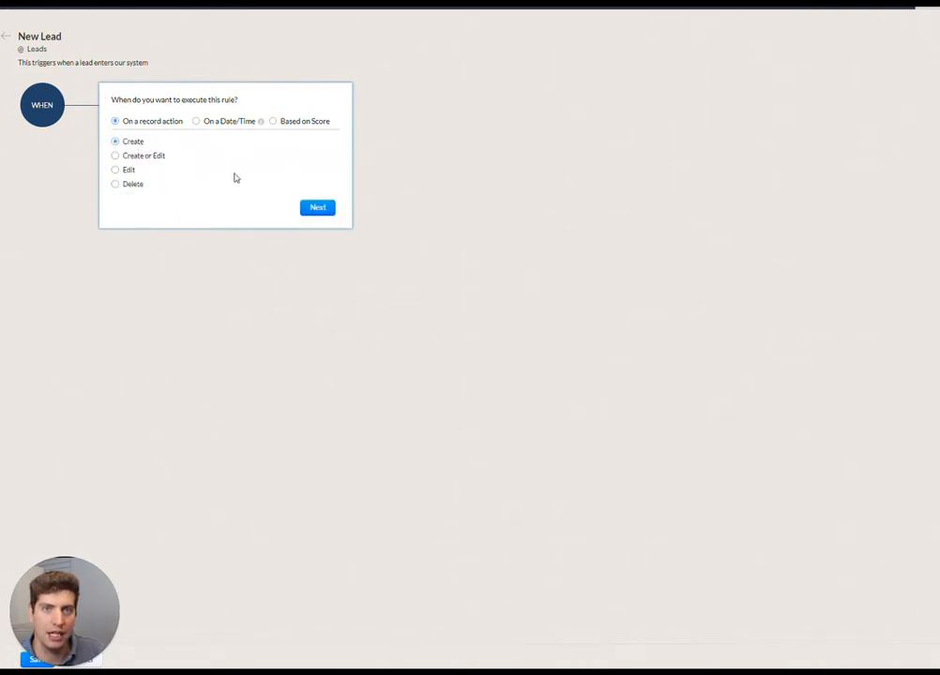
left_click(325, 217)
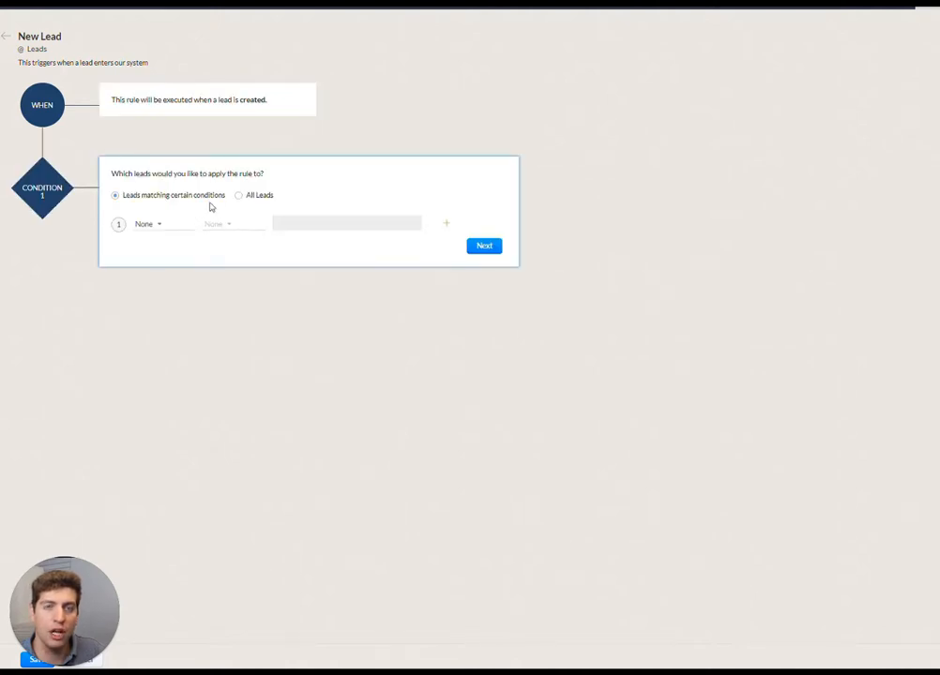
left_click(154, 232)
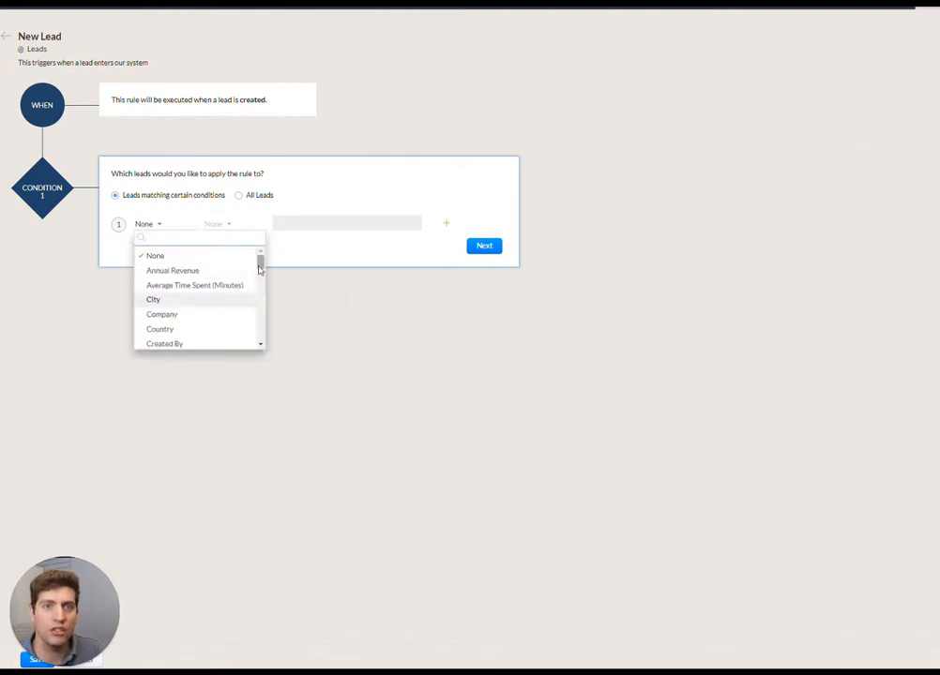
scroll(258, 272, "down", 1)
left_click(199, 314)
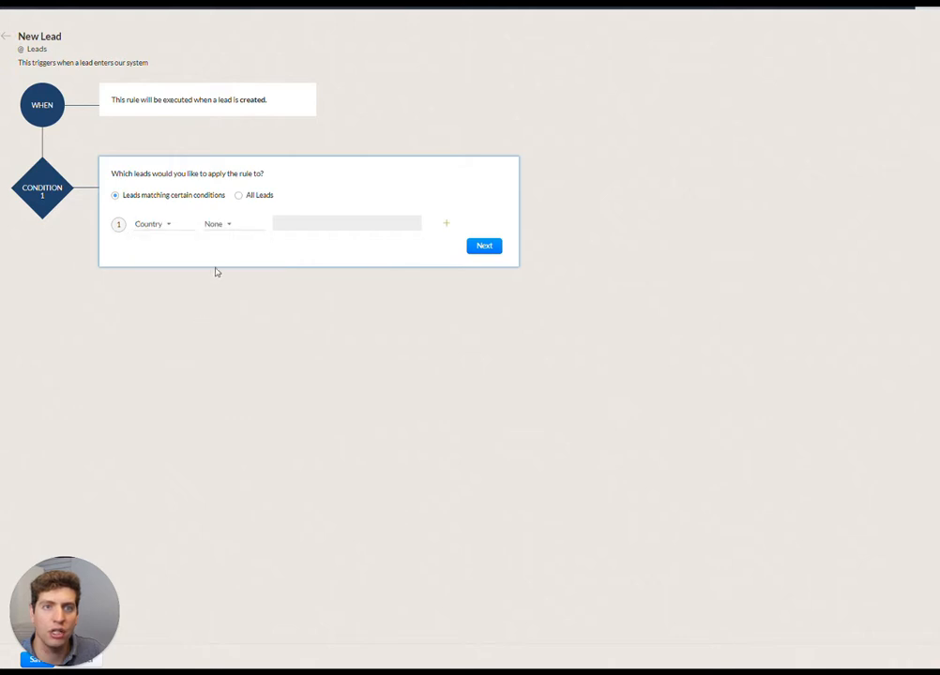
left_click(226, 226)
left_click(238, 254)
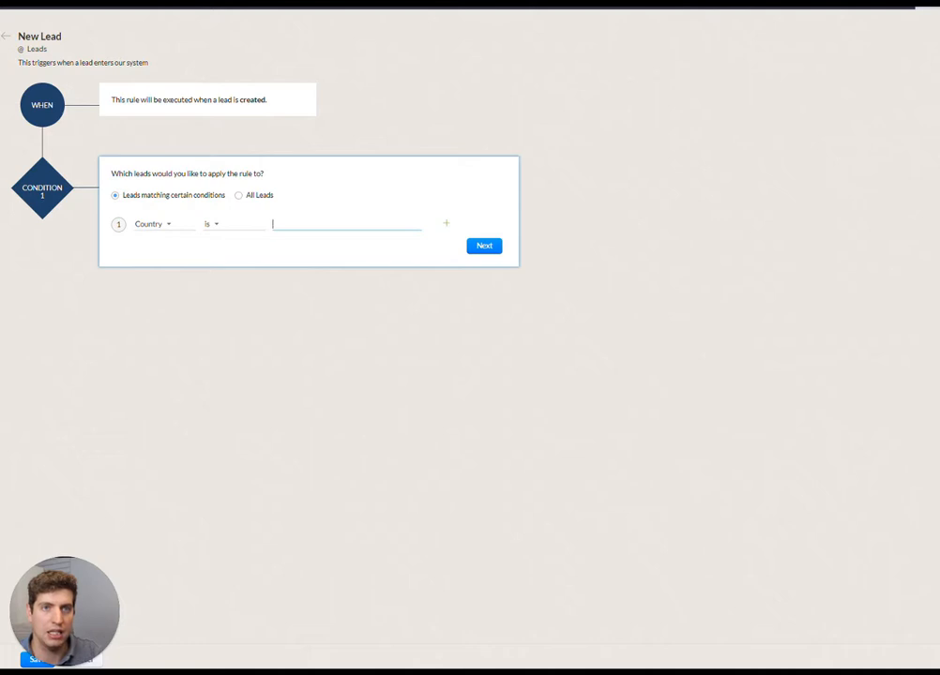
type("United")
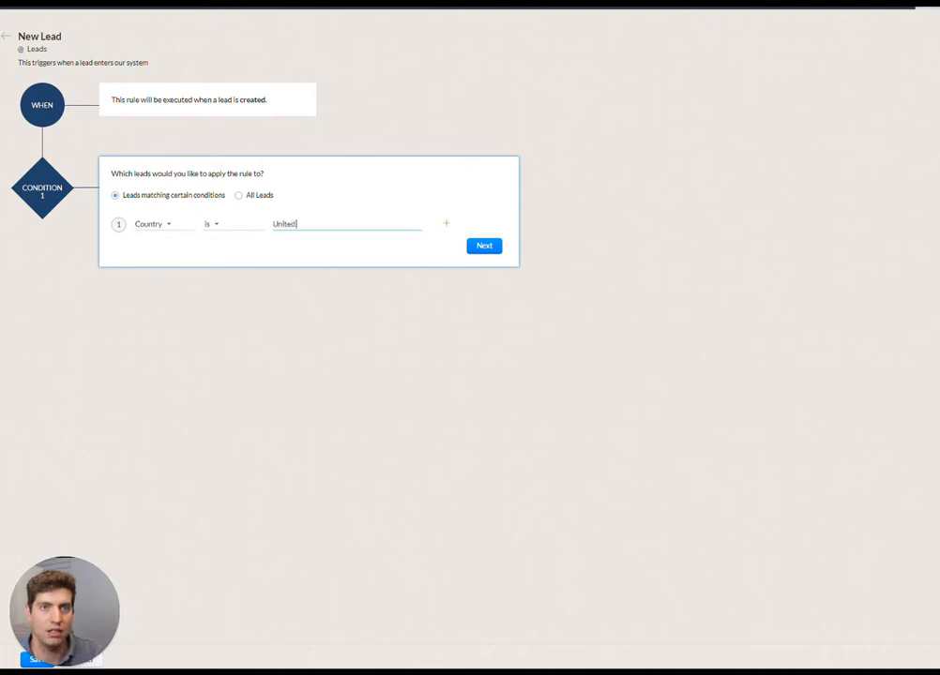
type(" State")
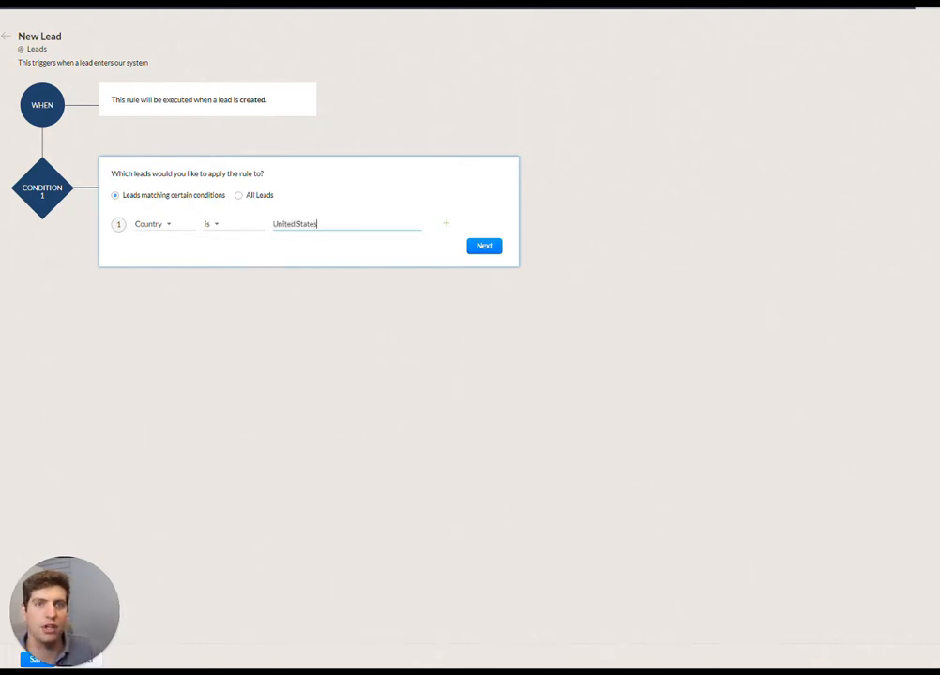
type("s")
left_click(484, 246)
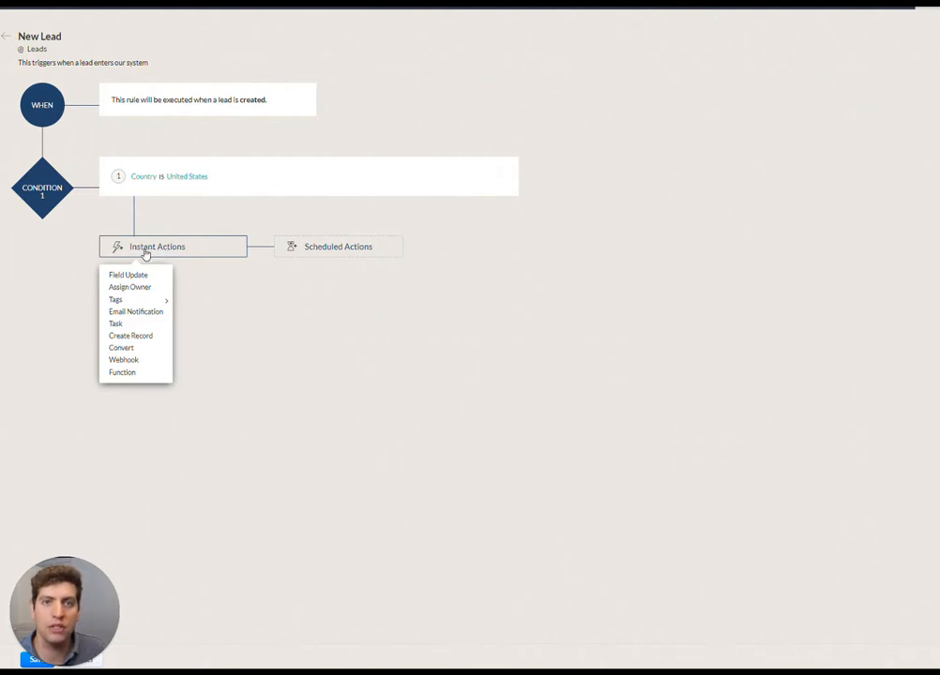
Begin a new task as an instant action of the rule, with the subject "New US Lead"
left_click(136, 324)
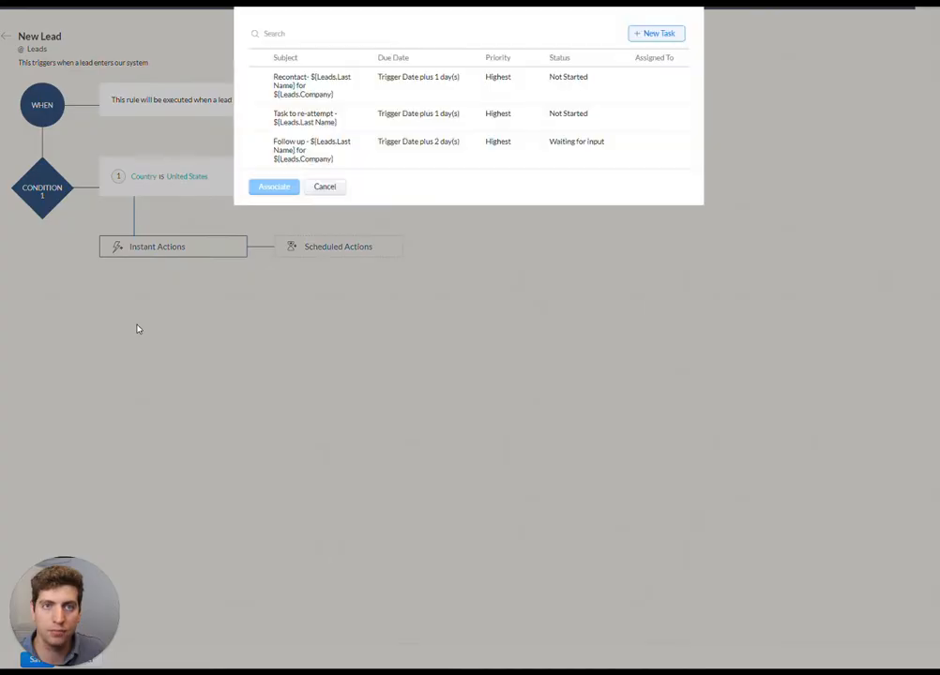
left_click(664, 37)
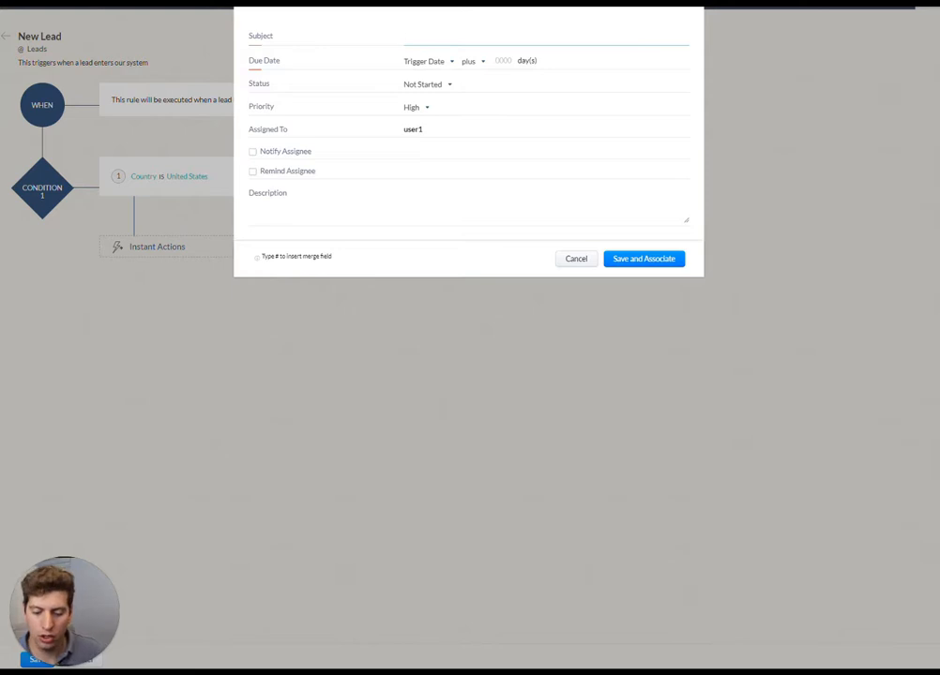
type("New US Lead")
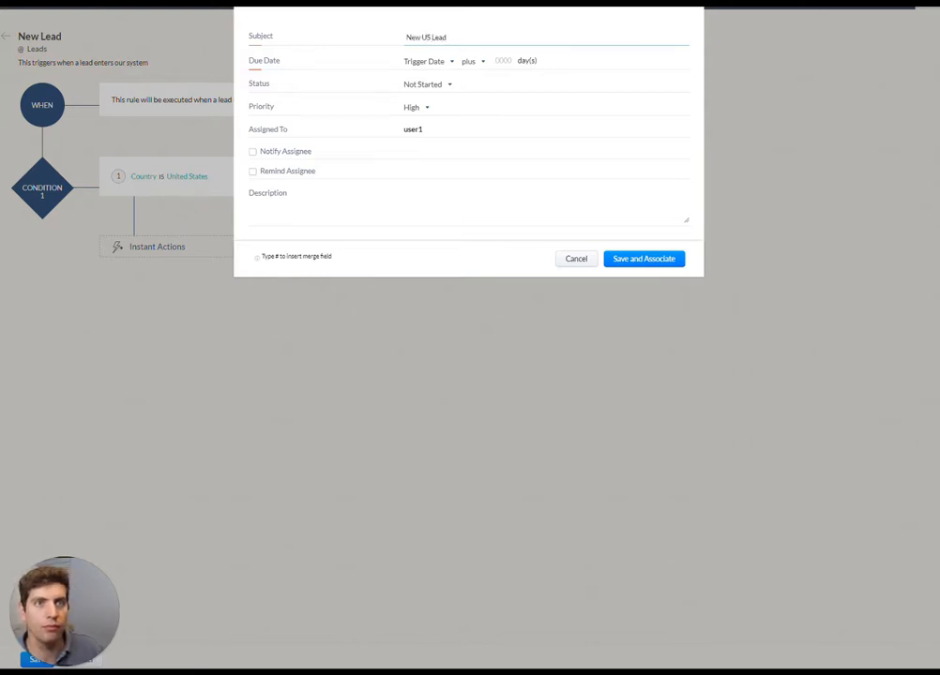
Set the task's due date to Trigger Date plus 0 days
left_click(446, 63)
left_click(442, 74)
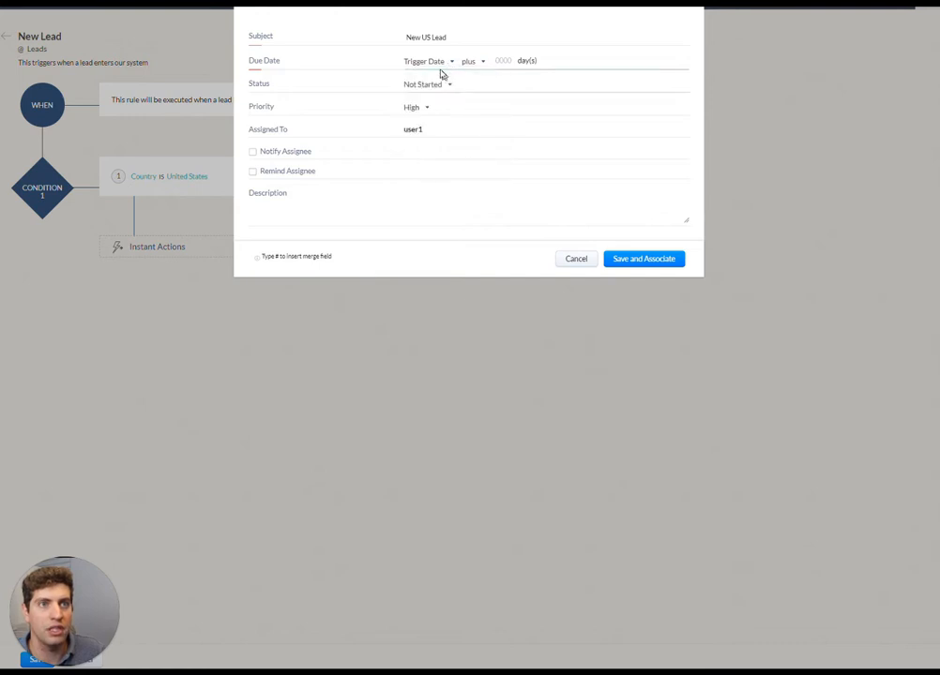
left_click(497, 60)
type("0")
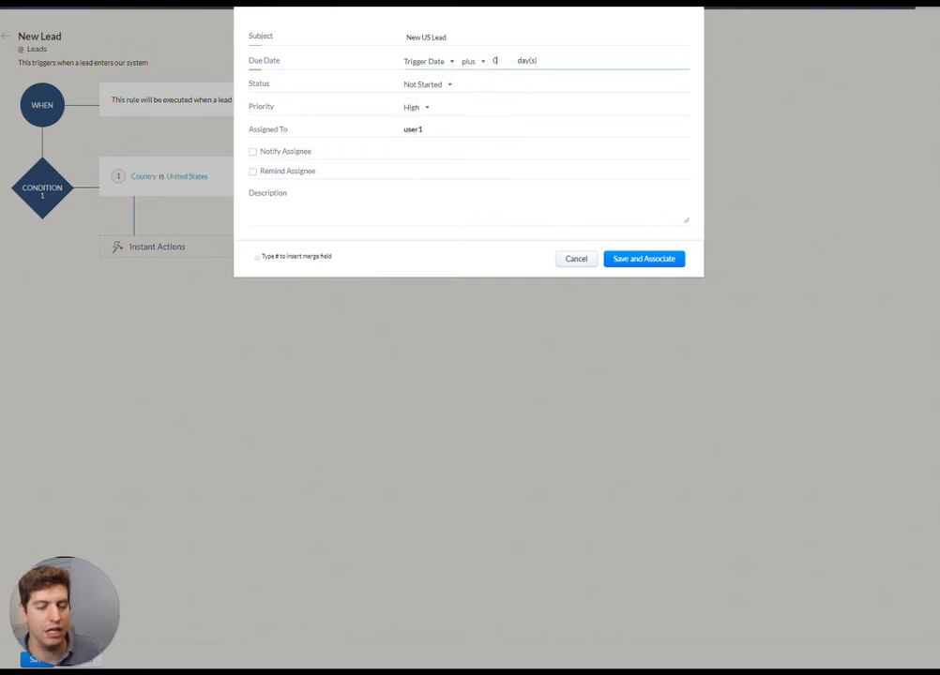
left_click(445, 63)
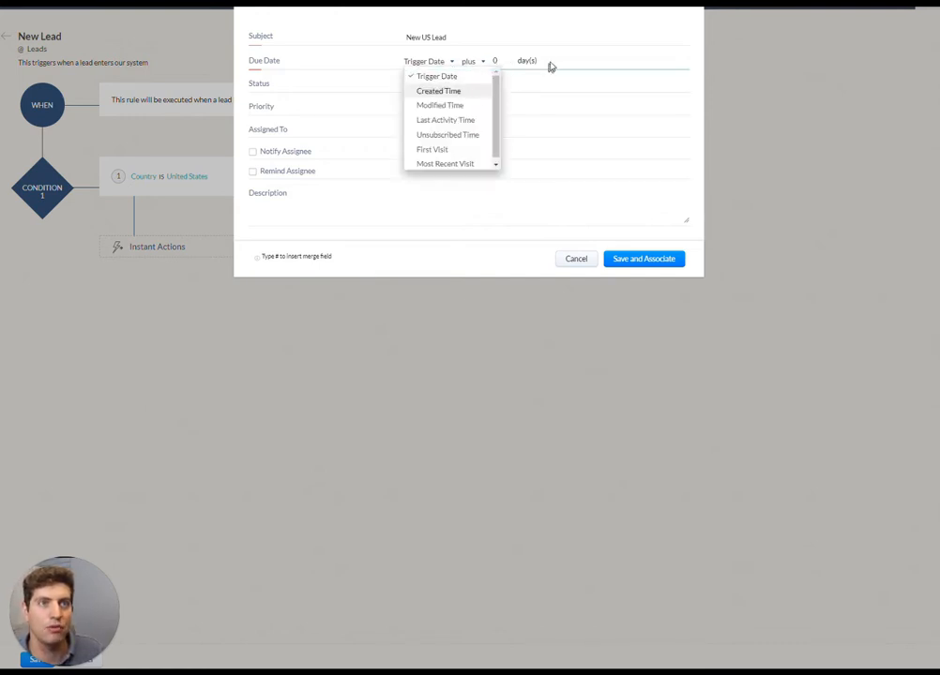
Keep the task's status at Not Started and set its priority to Highest
left_click(424, 82)
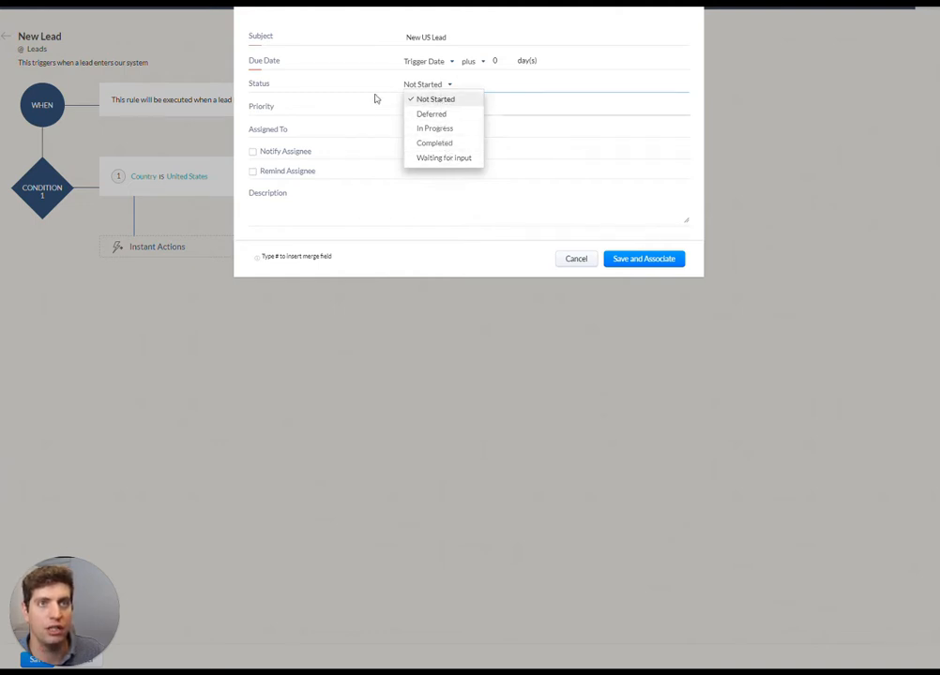
left_click(432, 101)
left_click(426, 109)
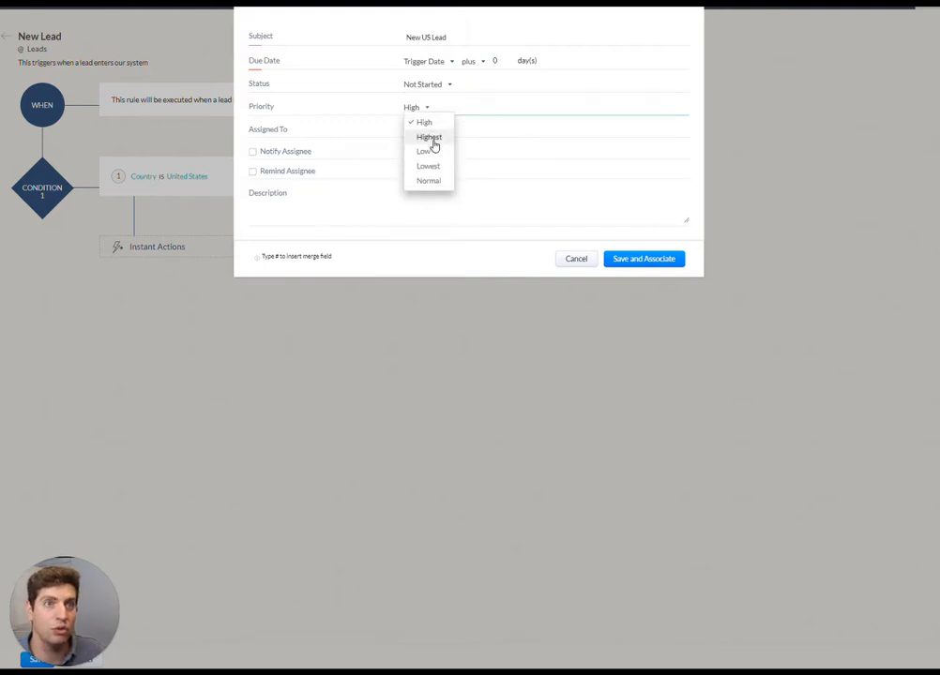
left_click(435, 142)
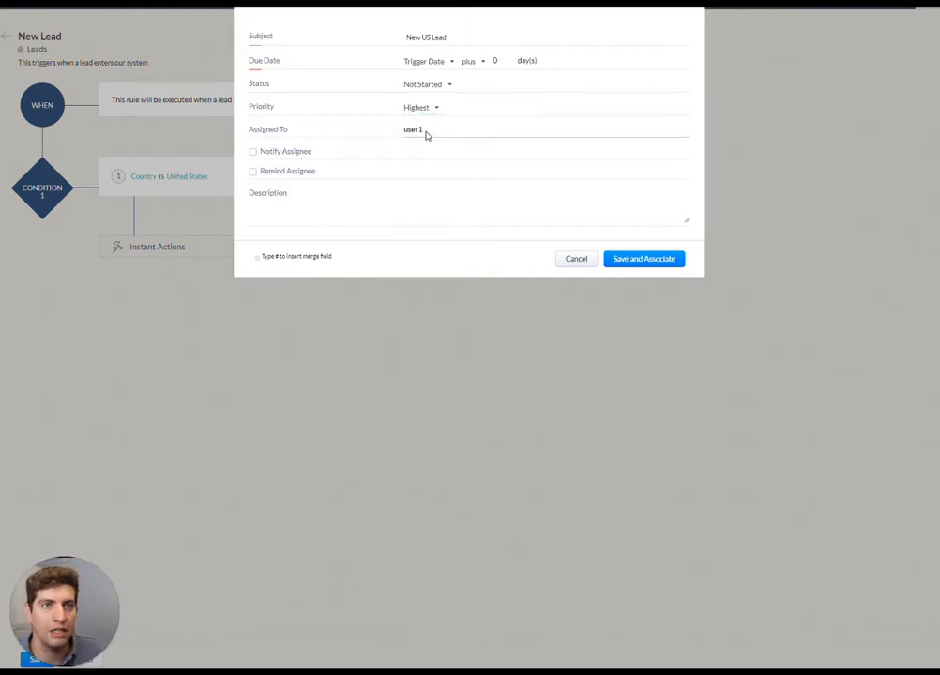
double_click(417, 132)
left_click(471, 135)
double_click(472, 135)
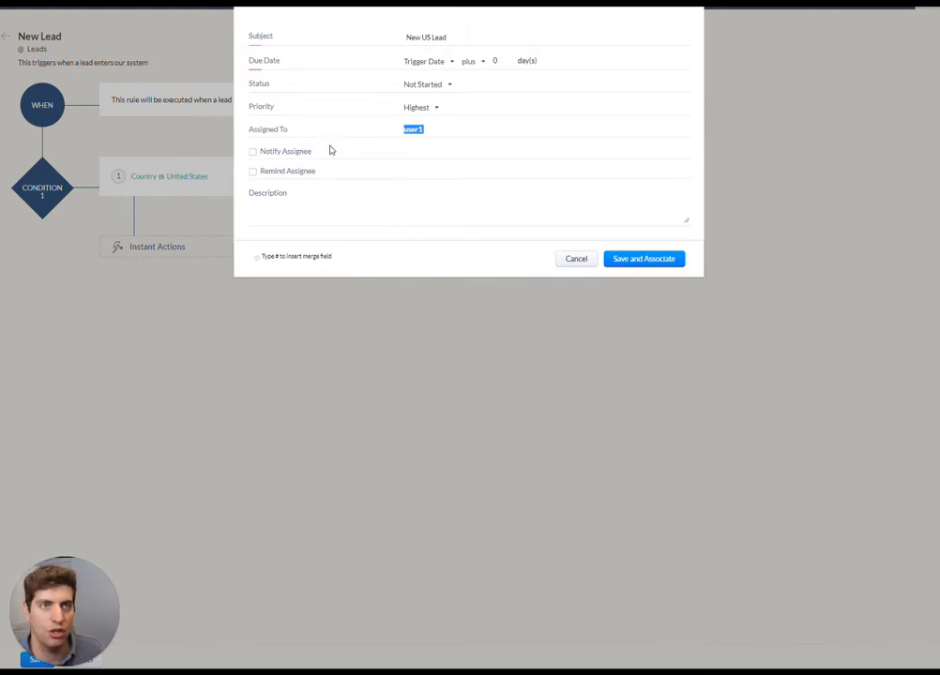
Enable notifying the task's assignee and add a reminder 1 day before the due date at 02:00 PM
left_click(252, 153)
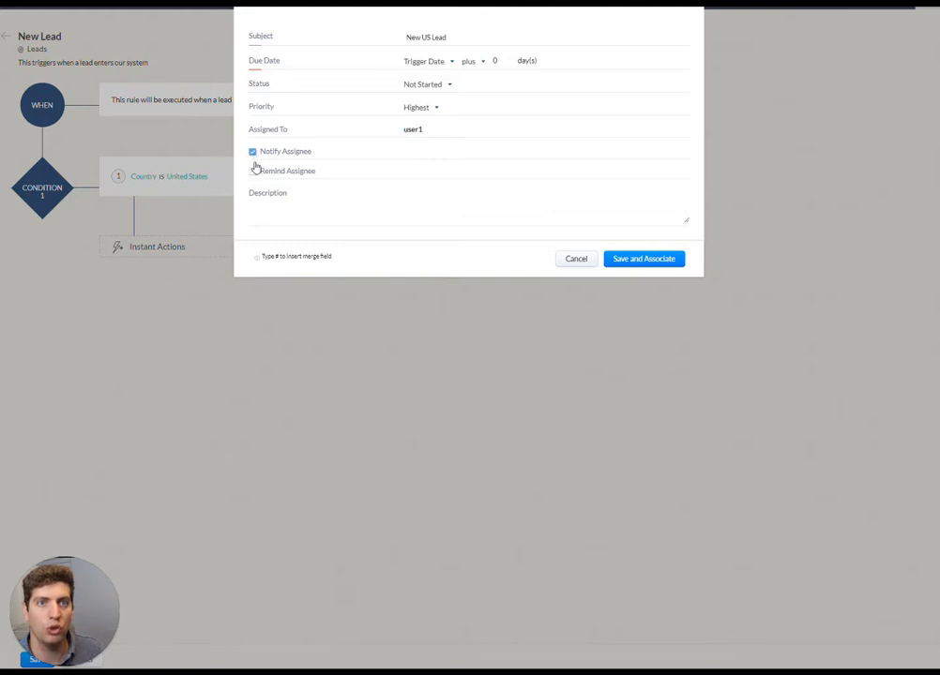
left_click(251, 174)
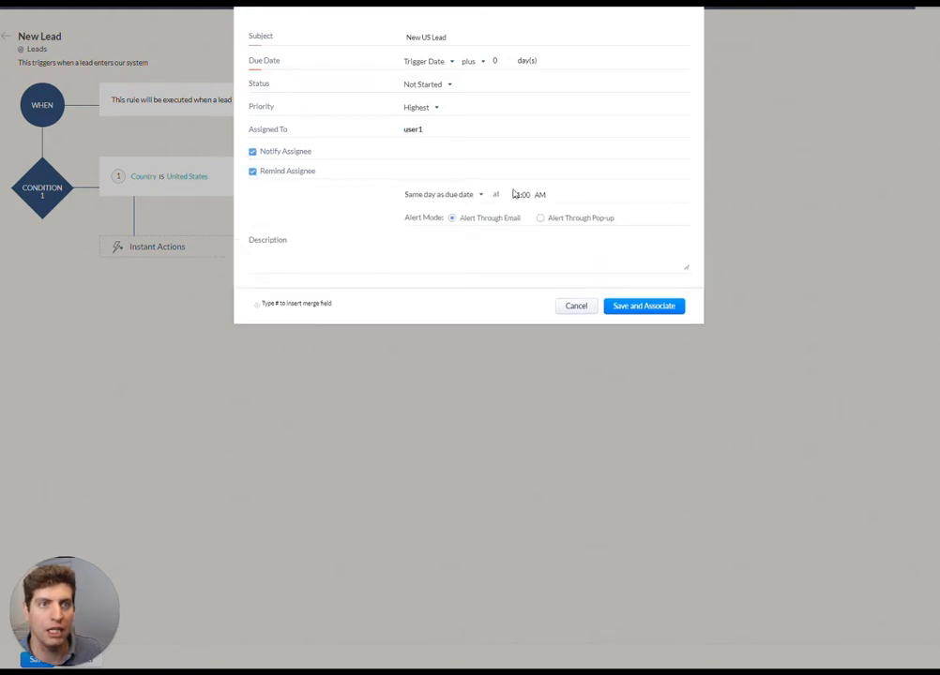
left_click(471, 195)
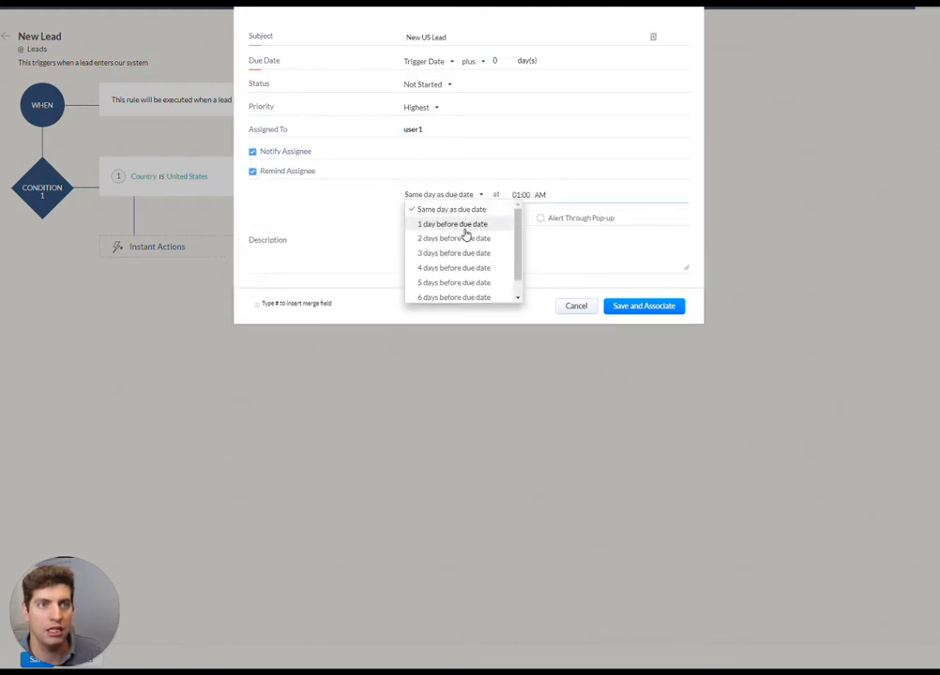
left_click(465, 230)
left_click(527, 194)
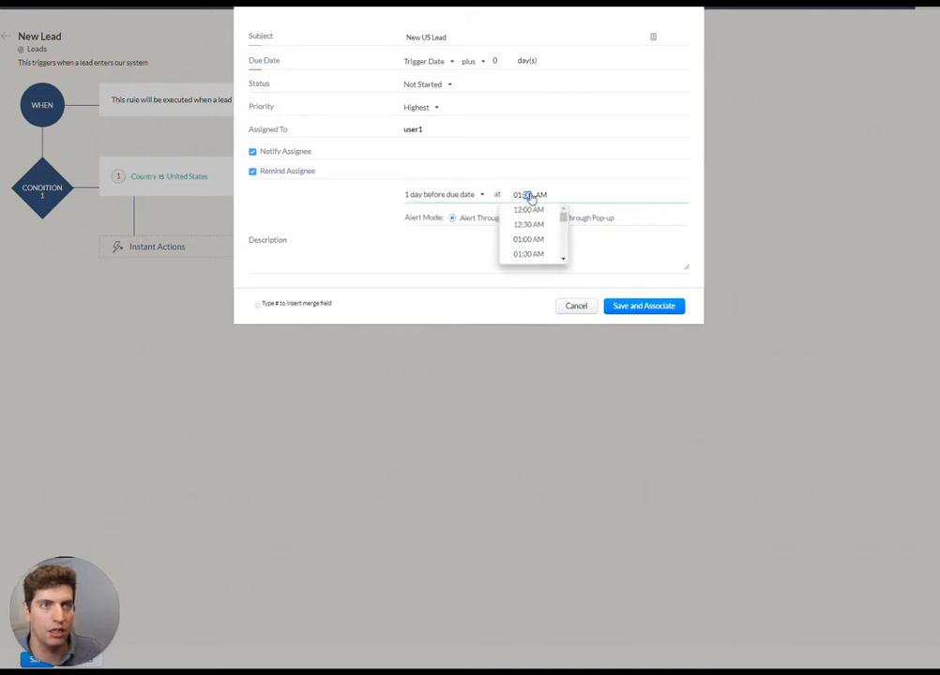
scroll(537, 230, "down", 3)
scroll(538, 235, "down", 6)
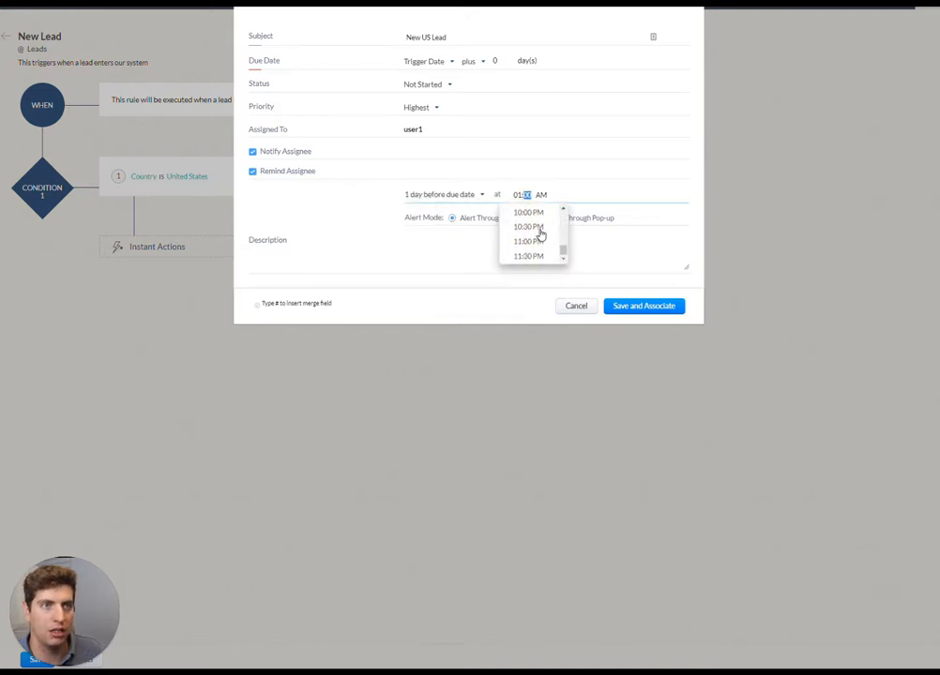
left_click(530, 233)
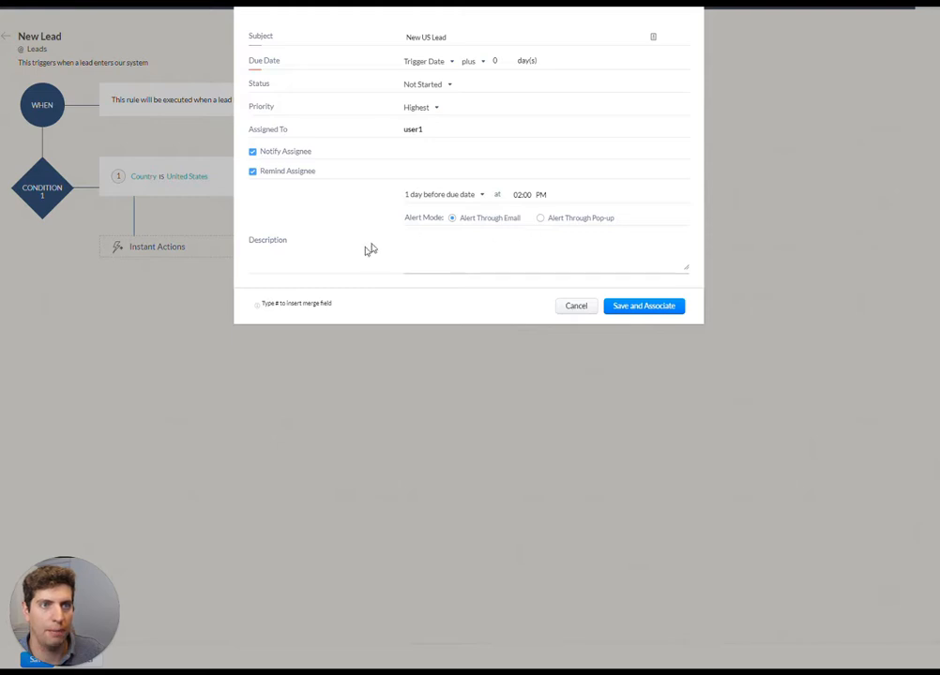
Keep the reminder's alert mode on email and open the task description with the greeting "Hey User1," followed by a blank line
left_click(541, 219)
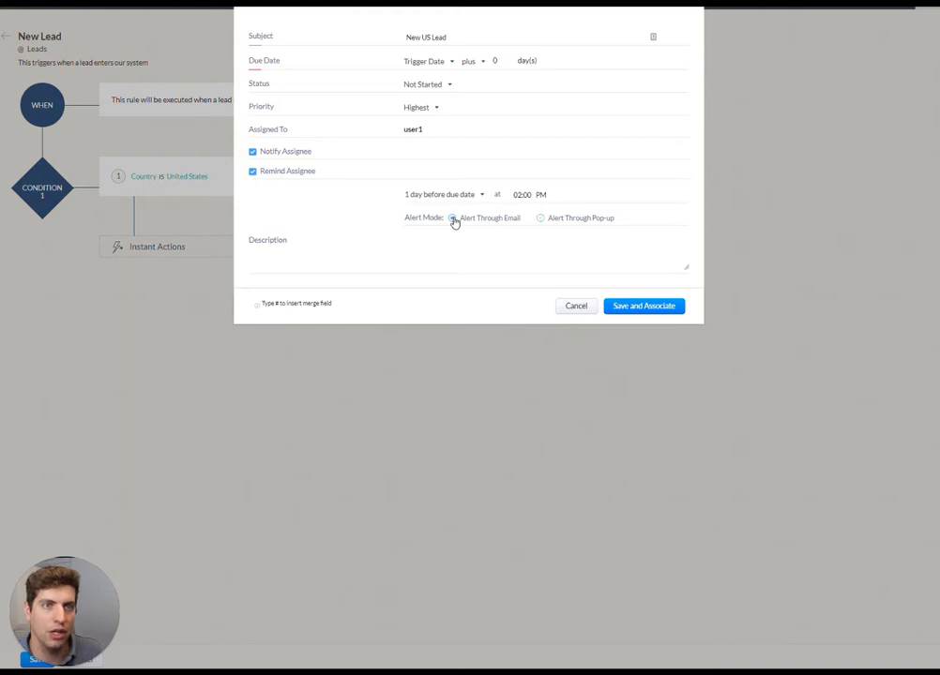
left_click(461, 252)
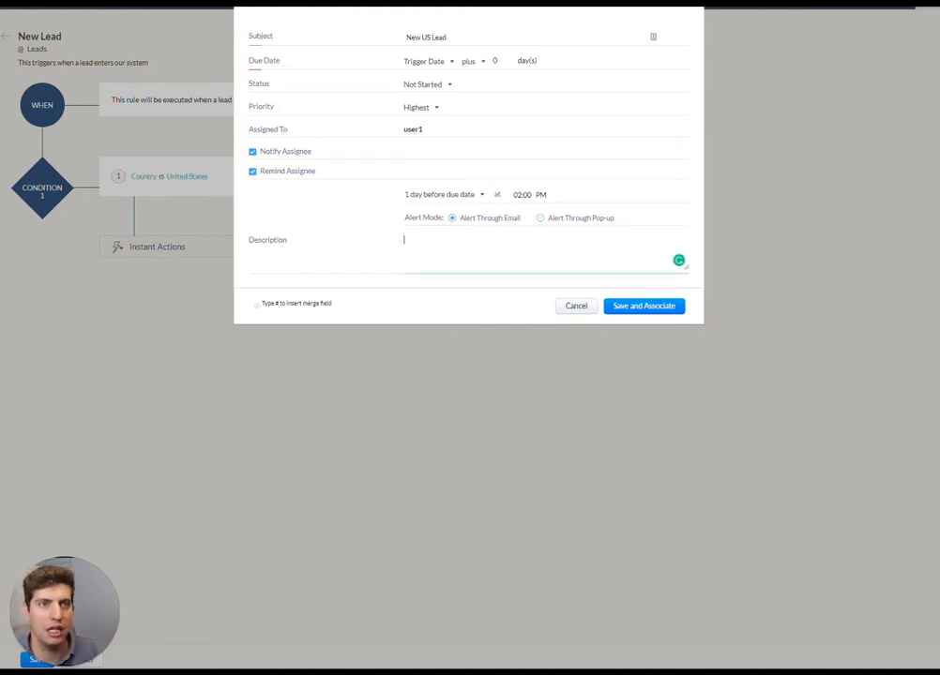
type("Hey User1")
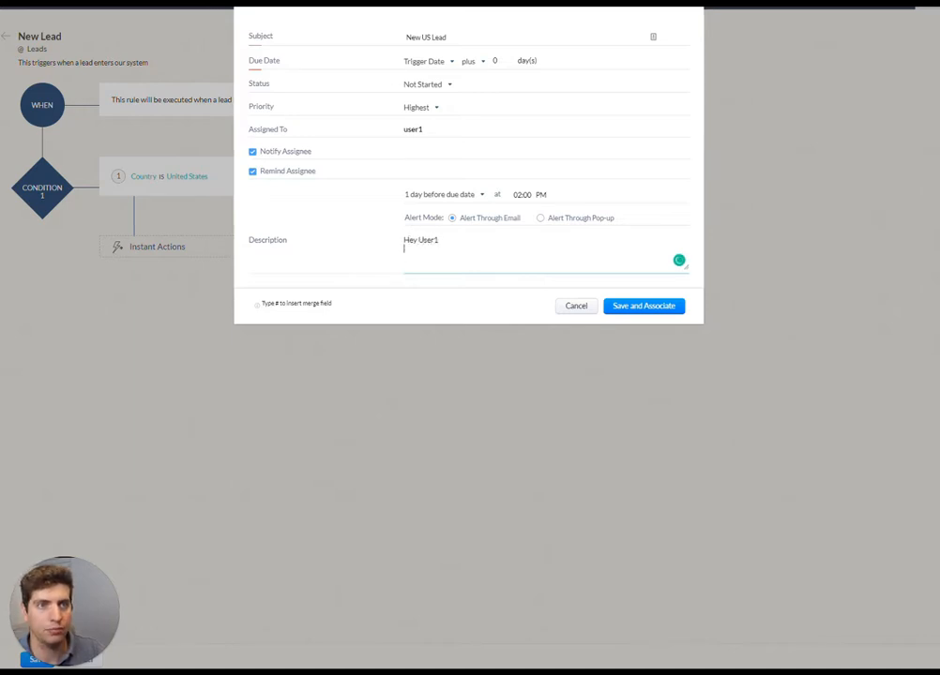
key("BackSpace")
type(",")
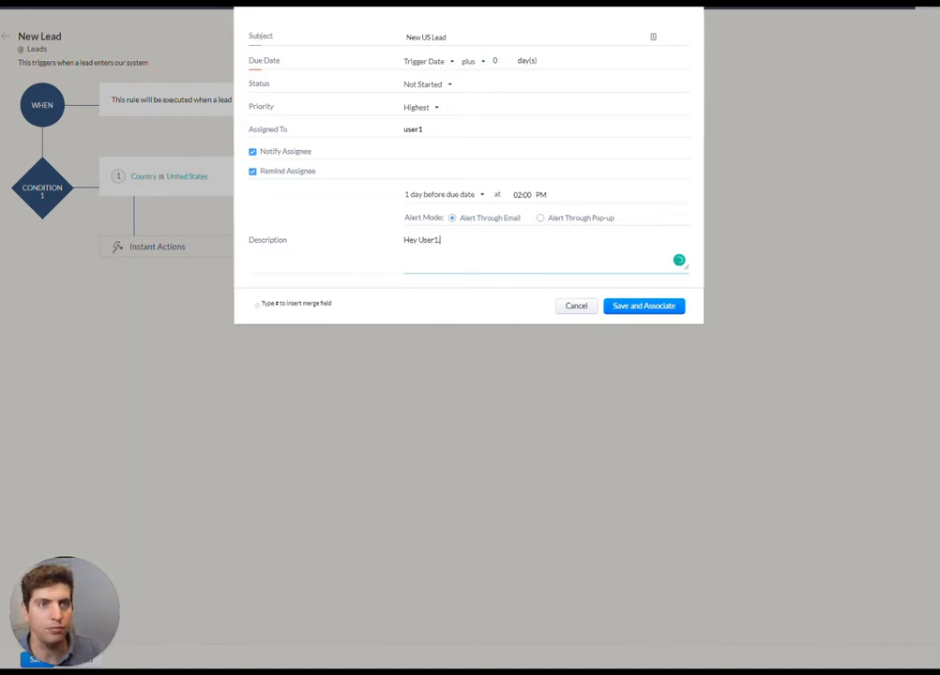
key("Return")
key("Return")
Complete the description with "You've got a new lead please review and reach out!" and save and associate the task with the rule
type("You've")
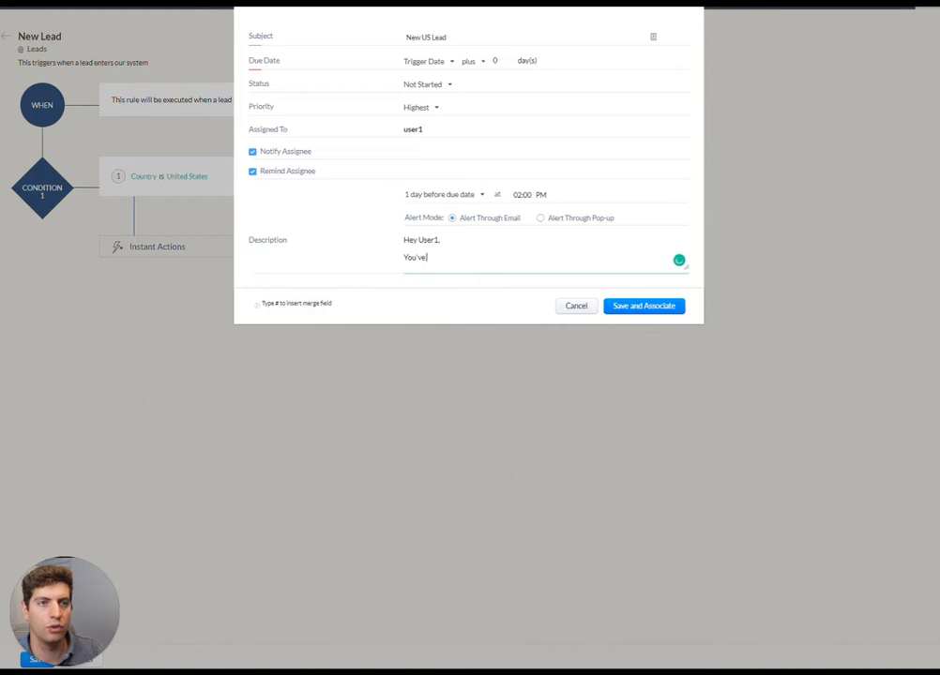
type(" got a new lae")
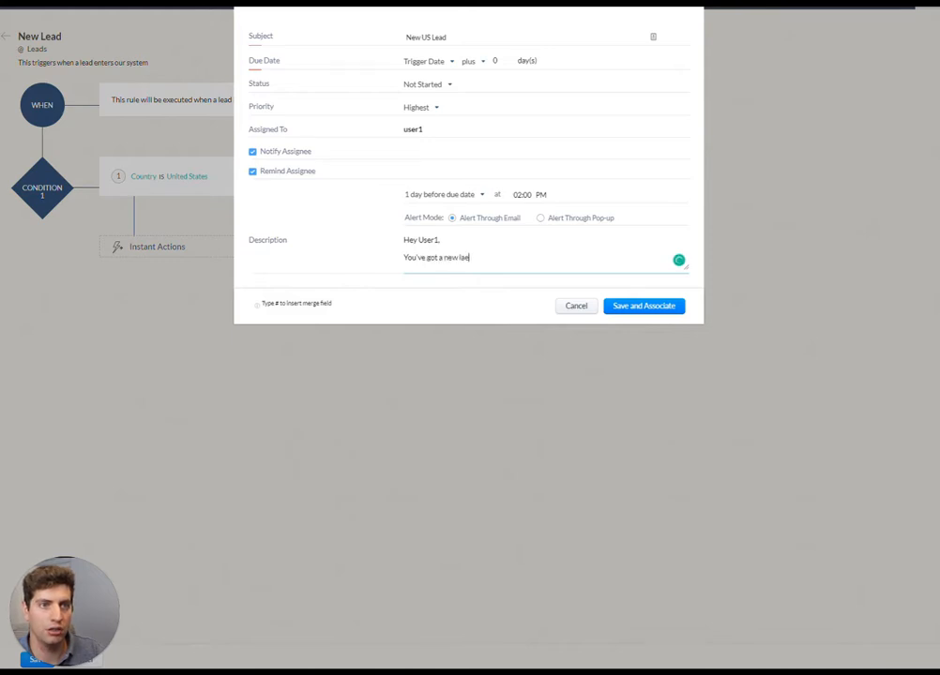
key("BackSpace")
key("BackSpace")
type("ead p")
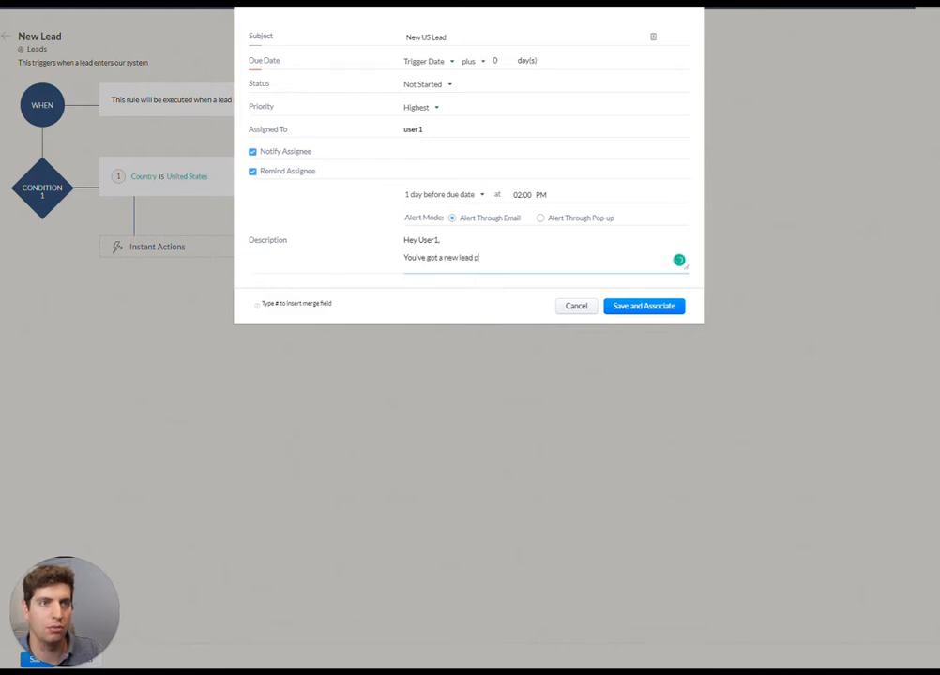
type("lease review")
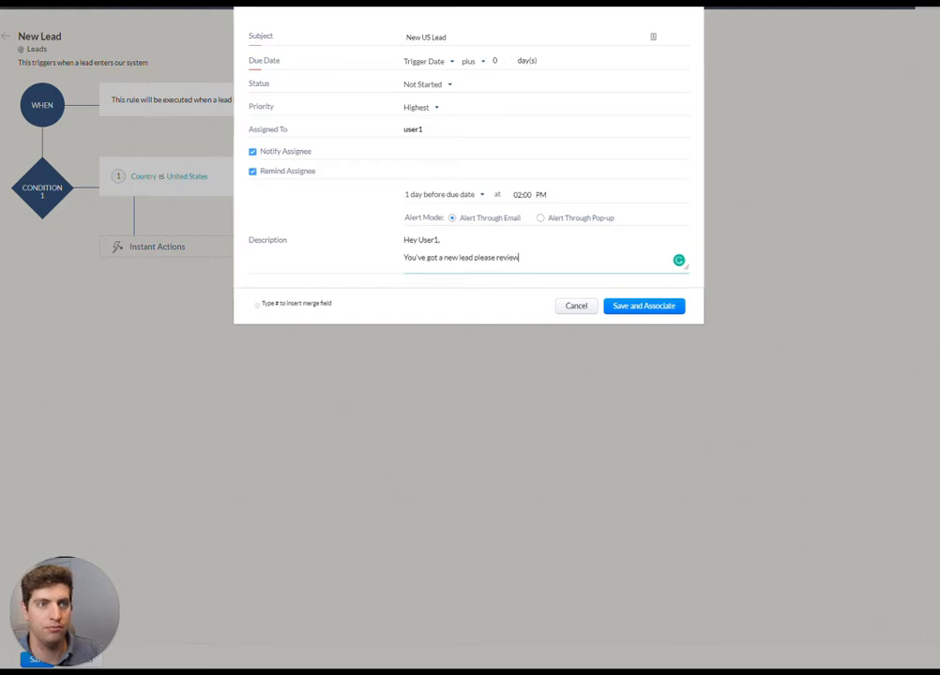
type(" and reach out!")
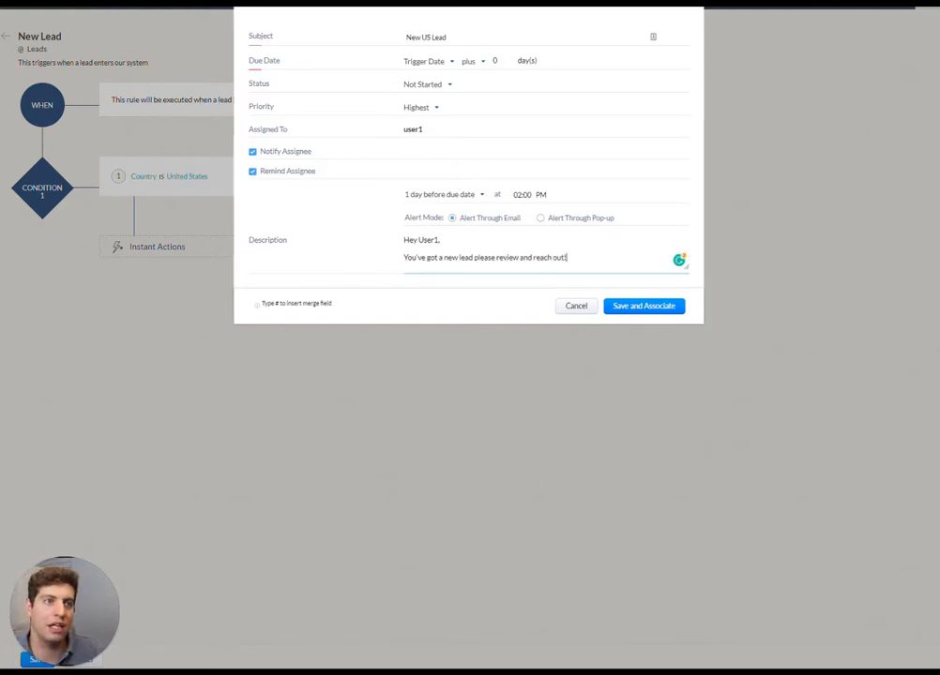
left_click(627, 310)
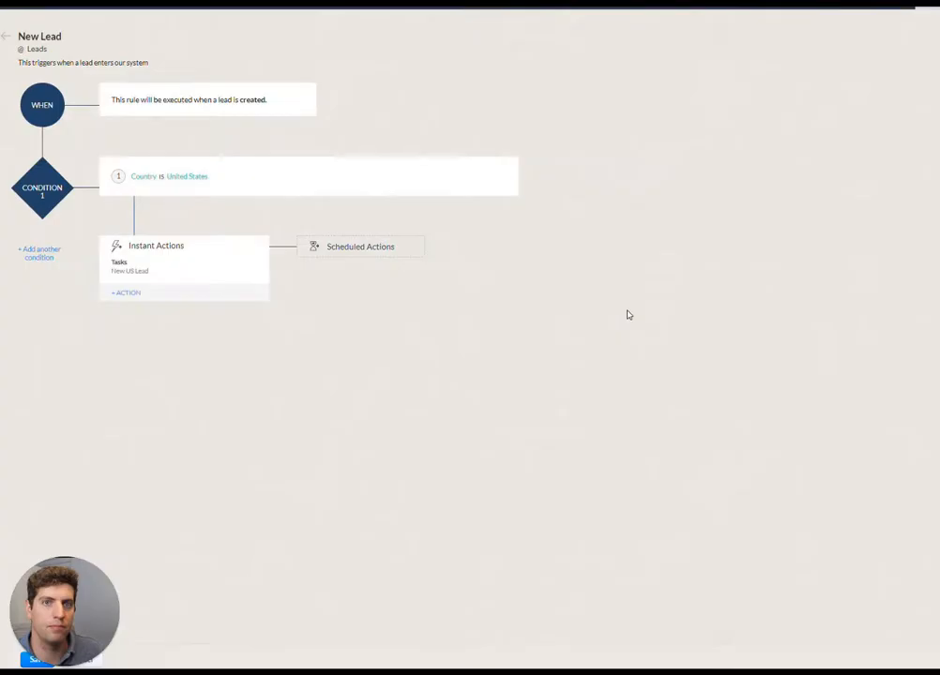
Add a second condition to the rule that matches leads whose Country is Canada
left_click(40, 252)
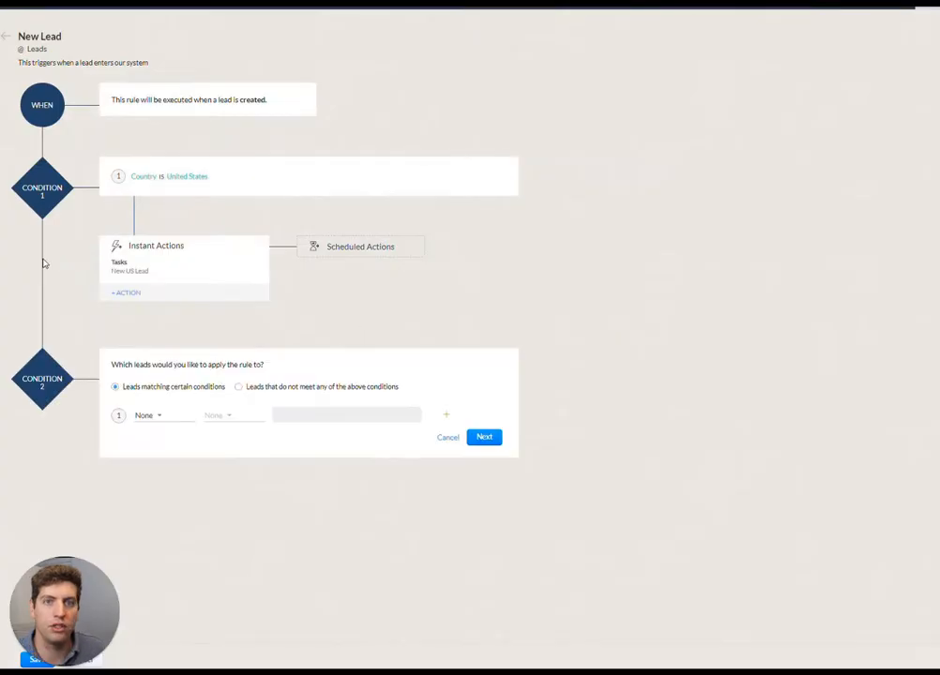
left_click(156, 422)
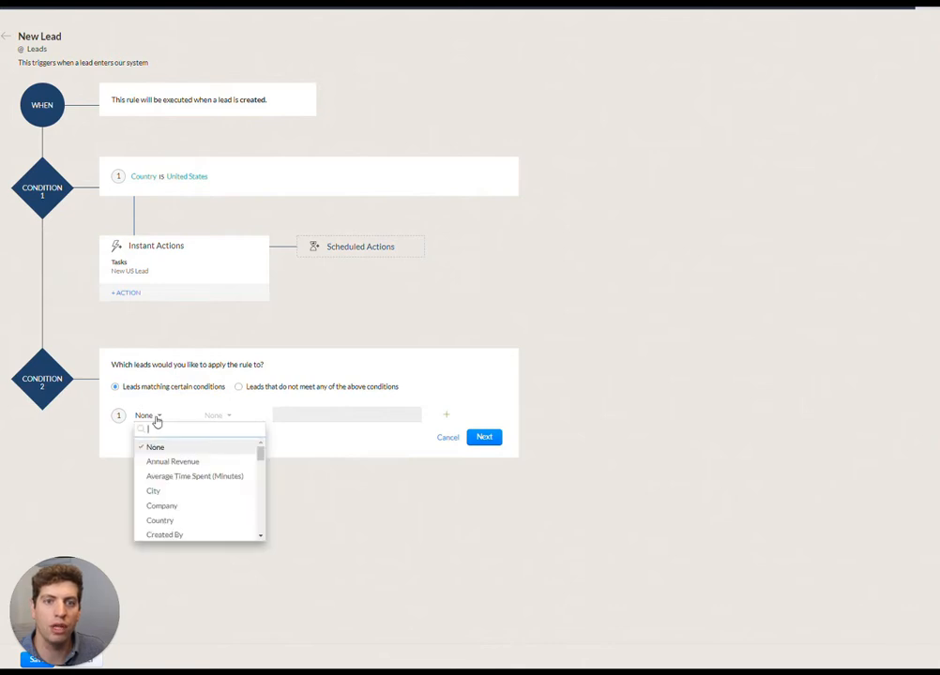
left_click(173, 521)
left_click(223, 416)
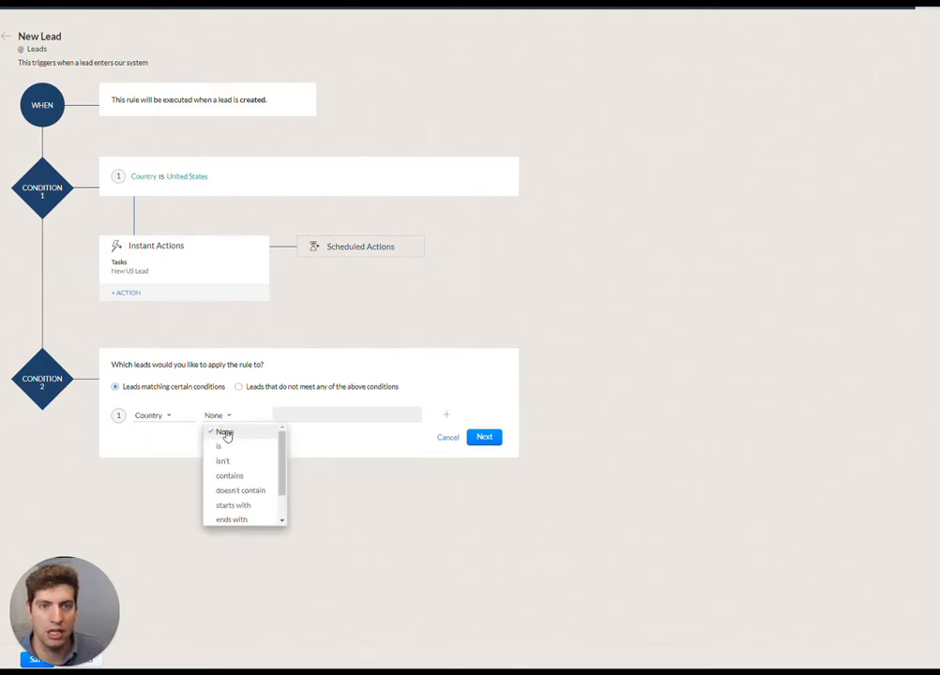
left_click(218, 447)
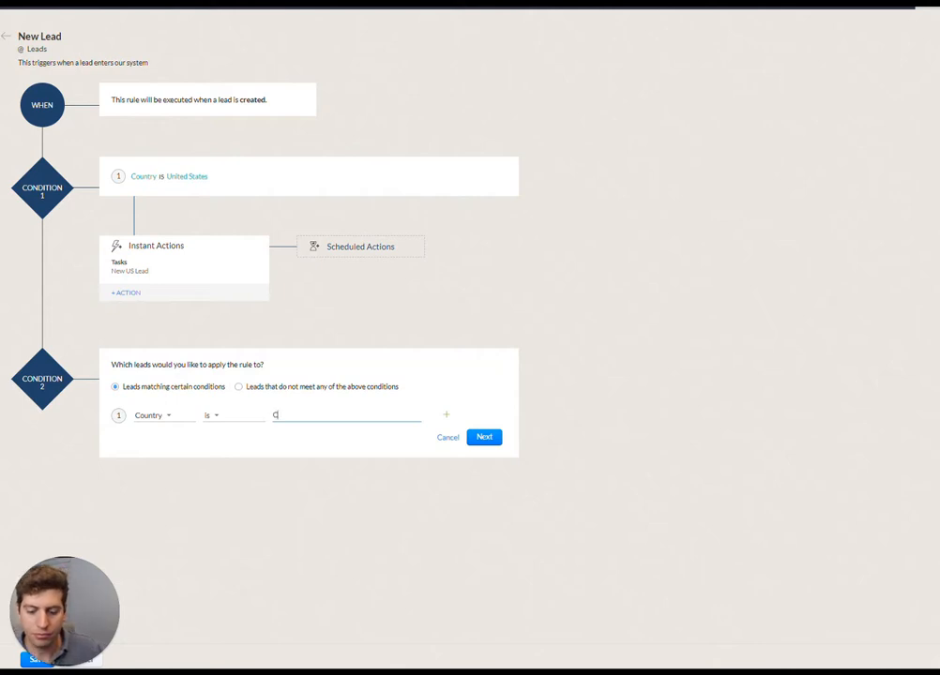
type("Canada")
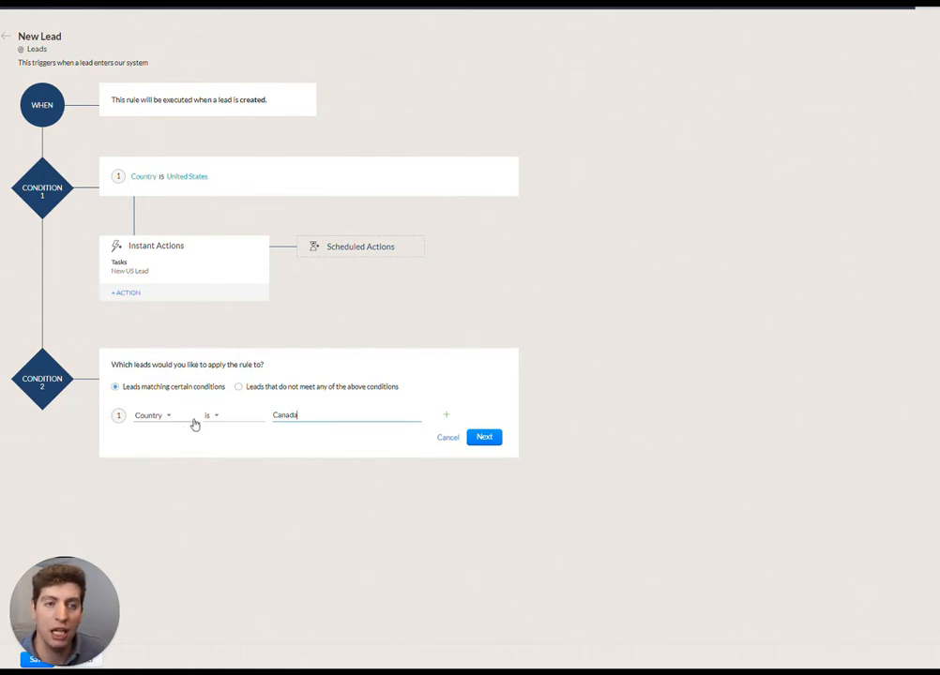
left_click(484, 438)
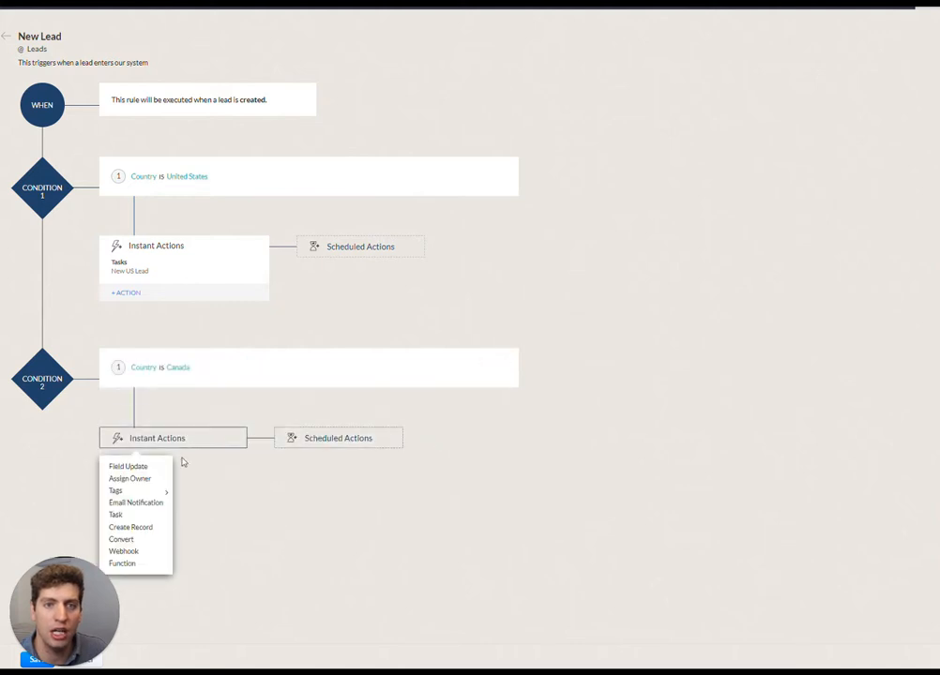
left_click(138, 516)
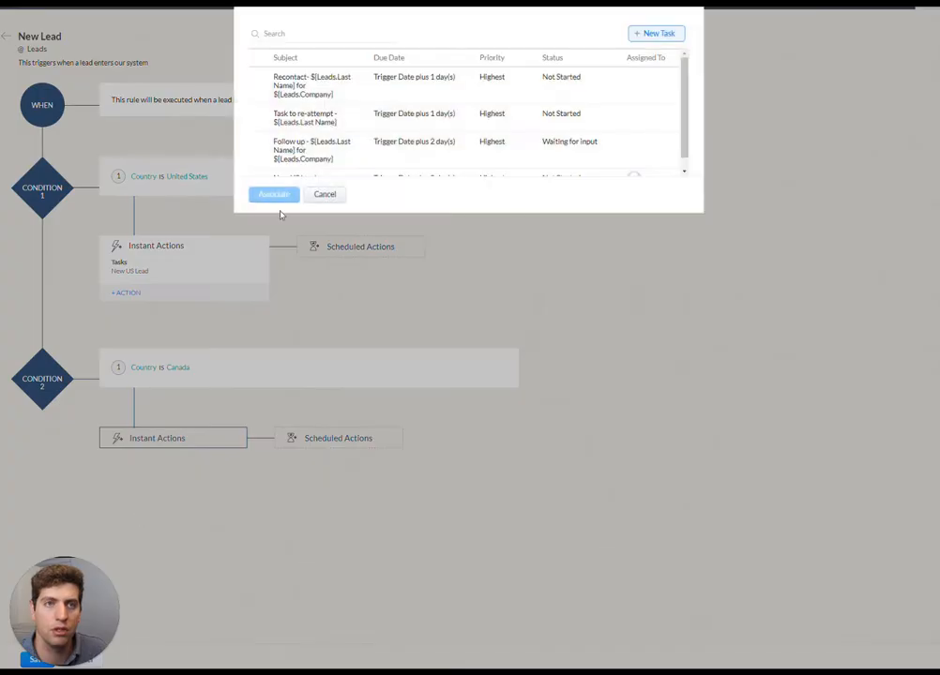
left_click(653, 34)
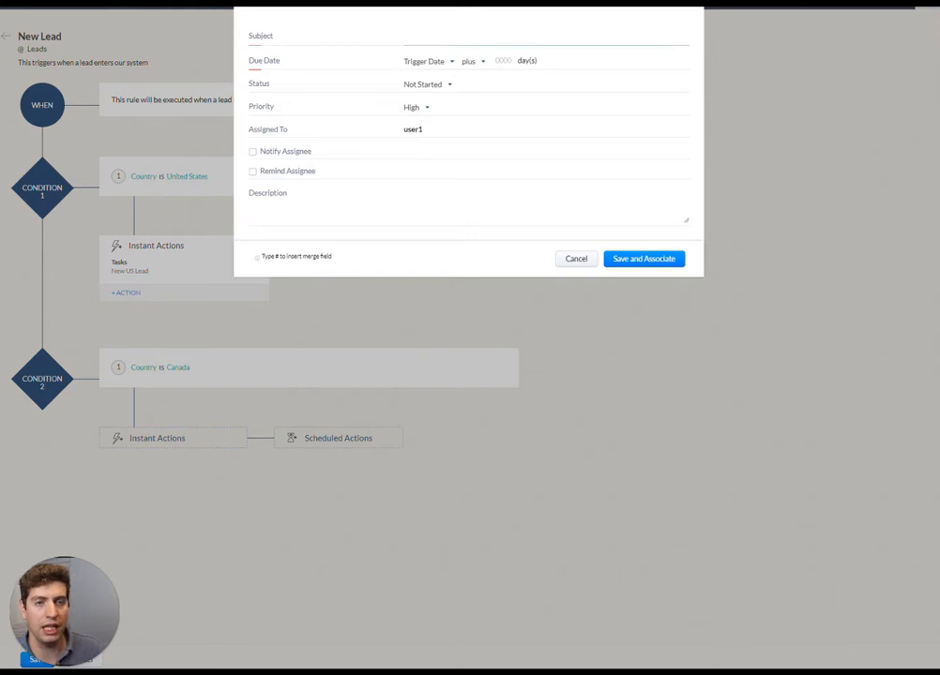
type("New Canadian")
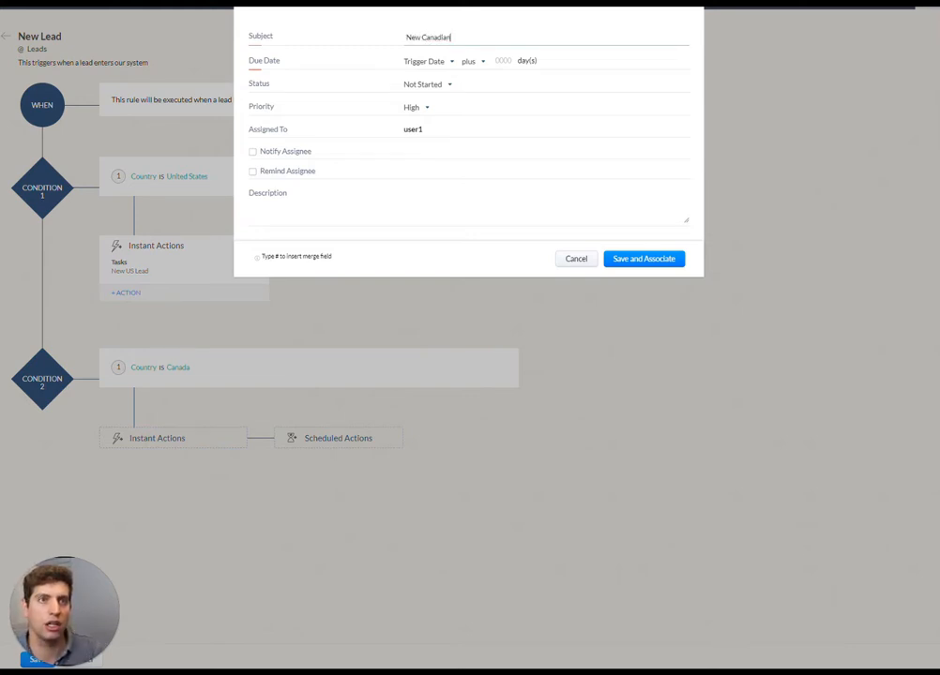
type(" Lead")
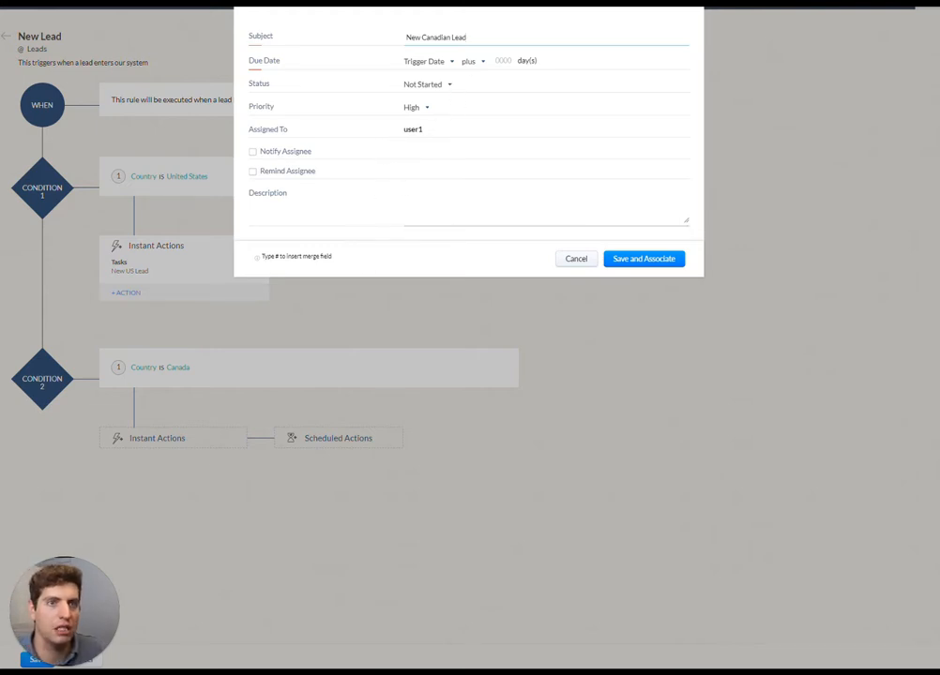
left_click(583, 262)
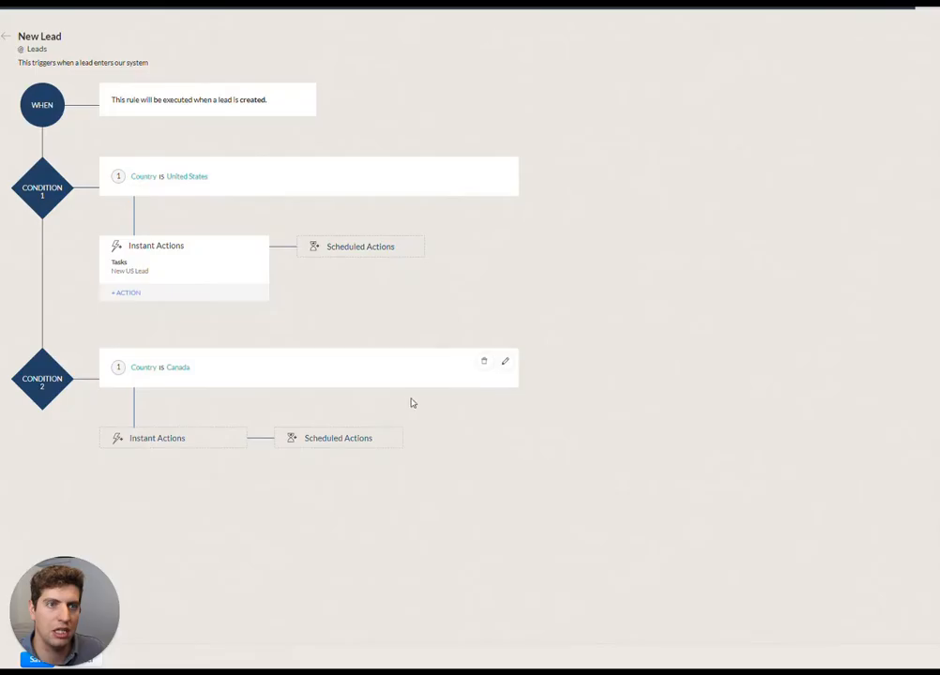